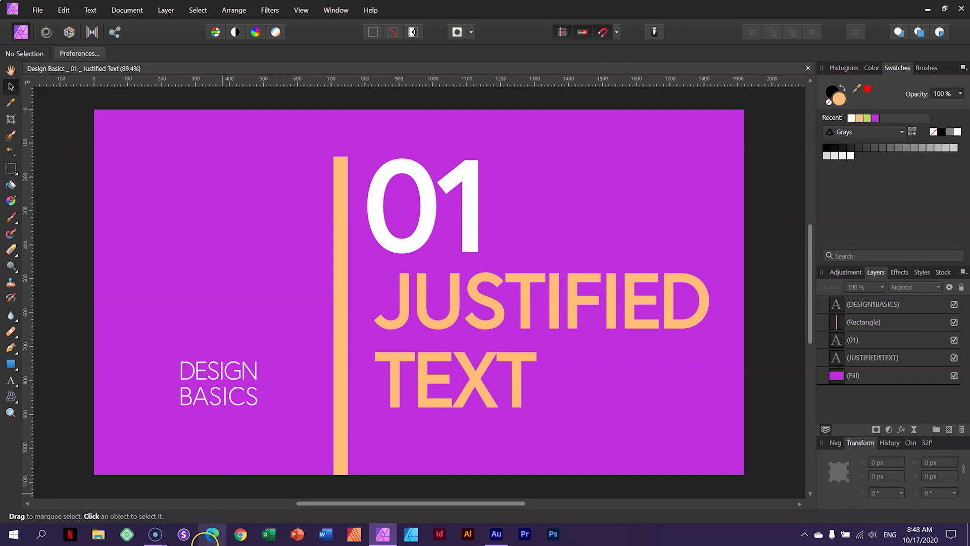
# Step: Switch from the Affinity Photo 'Justified Text' title card to a new Microsoft Edge tab
pyautogui.click(212, 534)
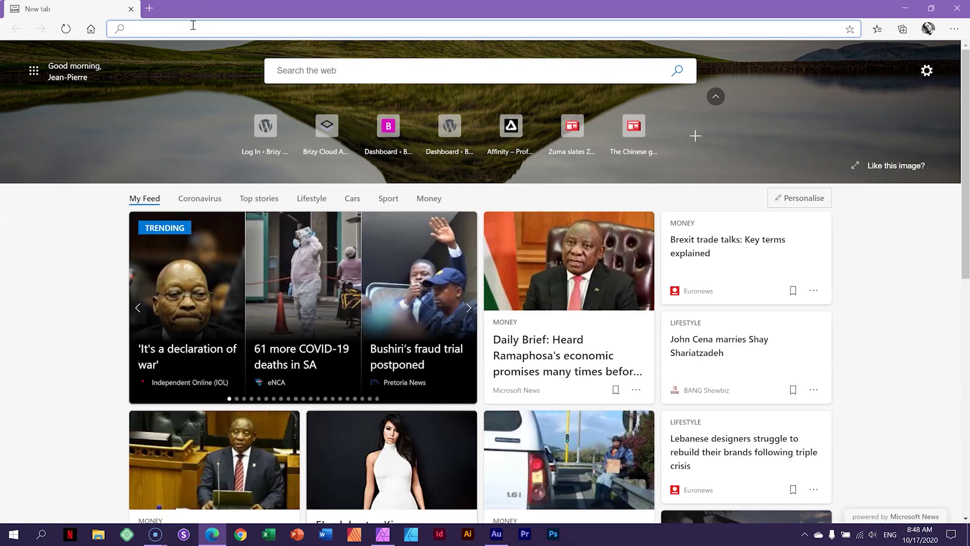
# Step: Search Bing for 'dracula text' and open the Project Gutenberg Dracula ebook
pyautogui.write('dracu')
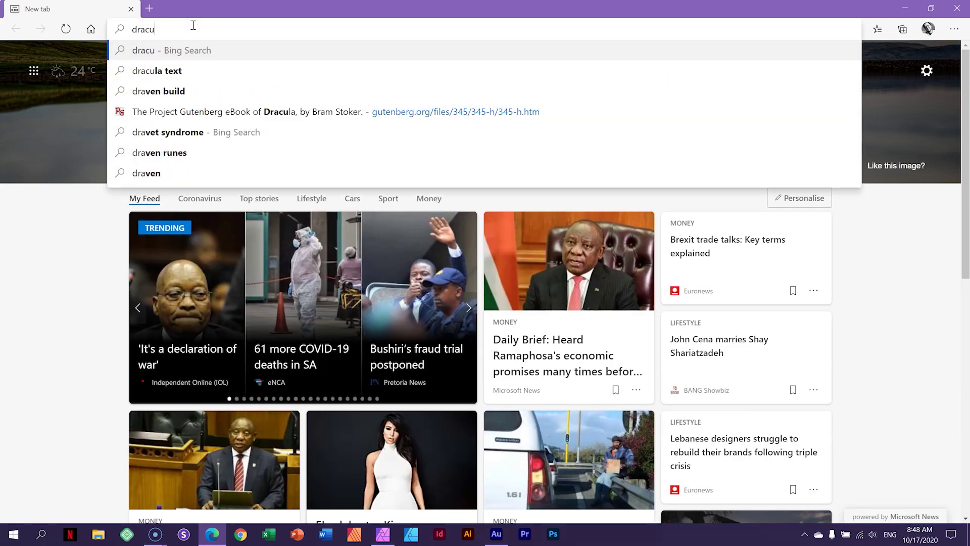
pyautogui.write('la text')
pyautogui.press('Return')
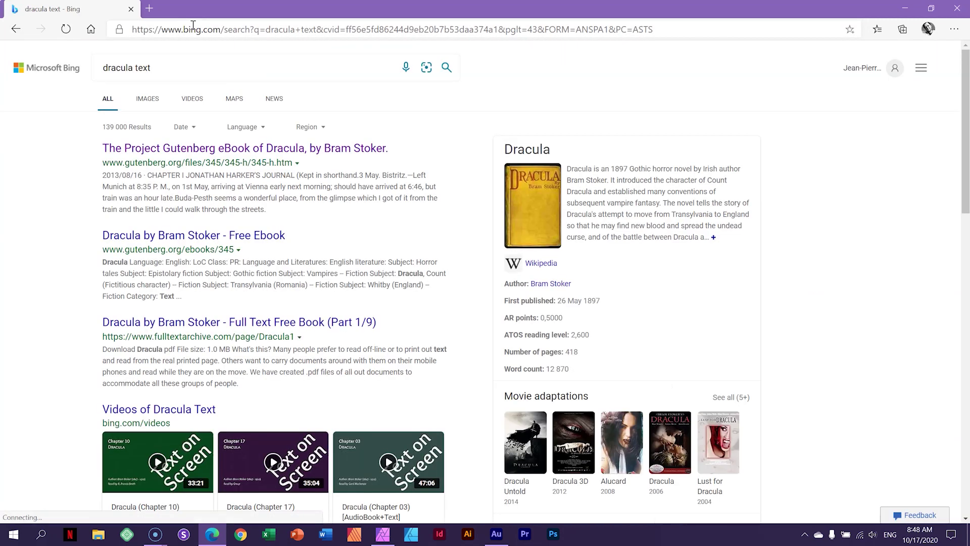
pyautogui.click(260, 149)
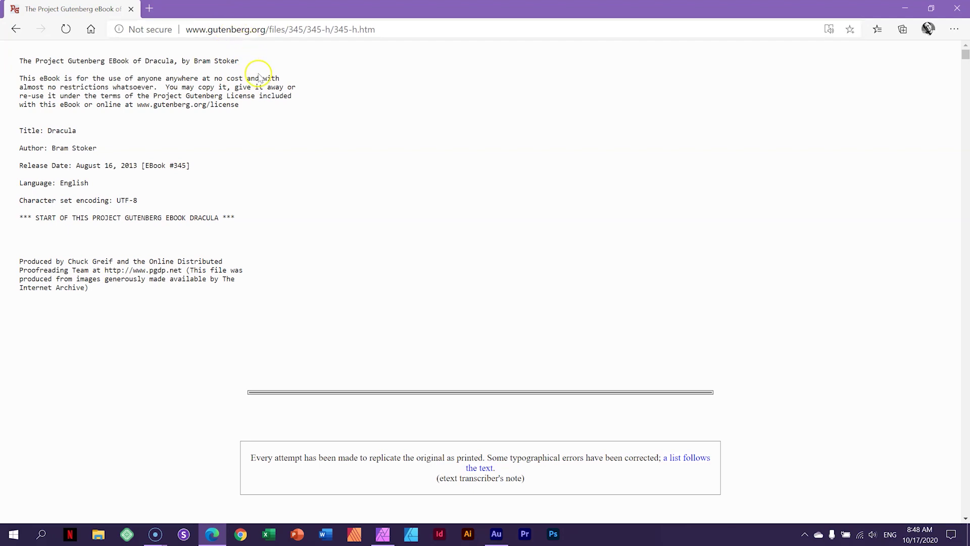
# Step: Copy the opening three paragraphs of Chapter I and launch Word
pyautogui.scroll(-7, 383, 117)
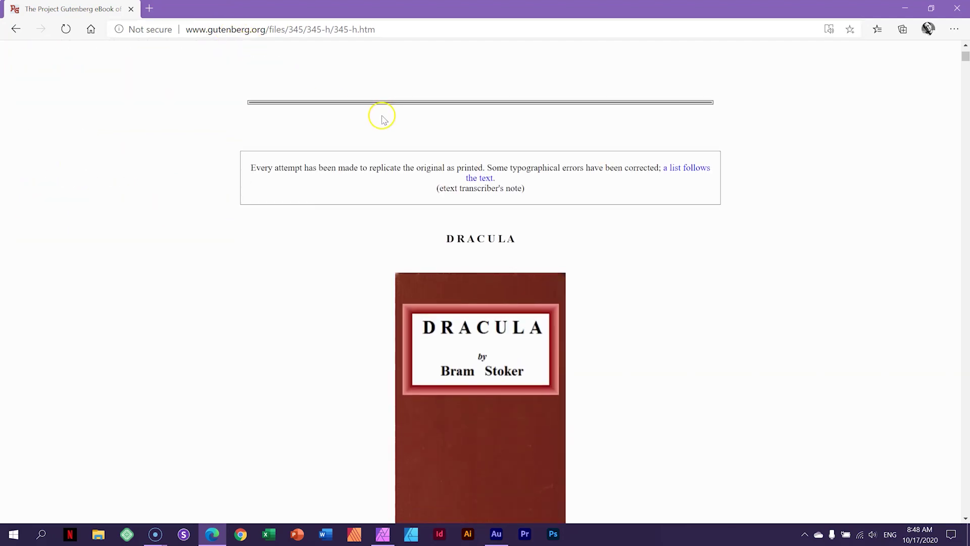
pyautogui.scroll(-20, 382, 120)
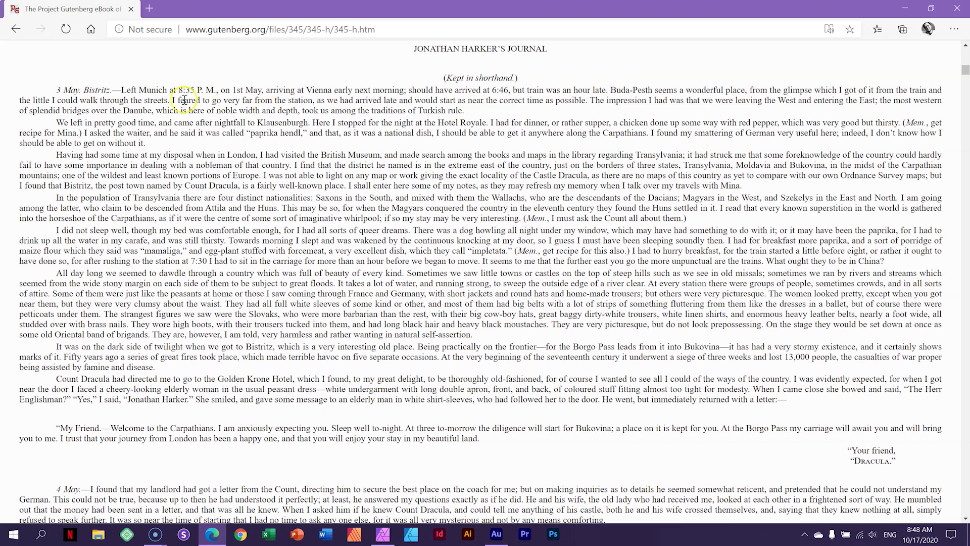
pyautogui.moveTo(122, 90); pyautogui.dragTo(728, 178)
pyautogui.rightClick(728, 178)
pyautogui.click(736, 187)
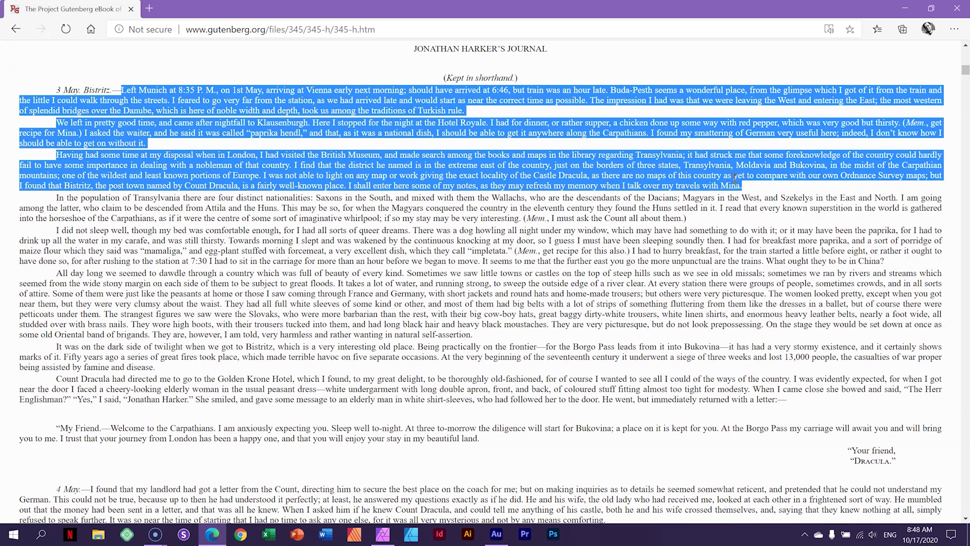
pyautogui.click(325, 534)
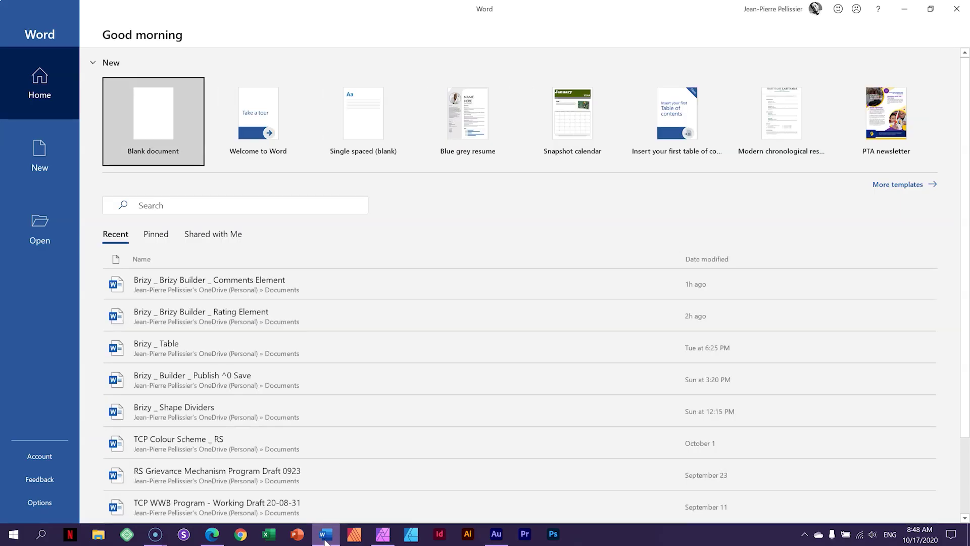
# Step: Paste the Dracula passage into a new blank Word document, then return to Edge
pyautogui.click(149, 118)
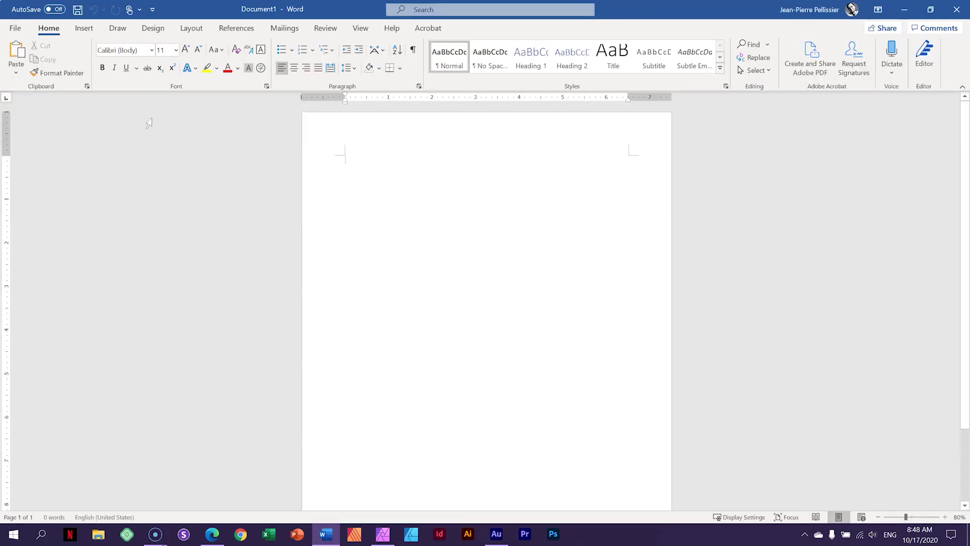
pyautogui.hotkey('ctrl', 'v')
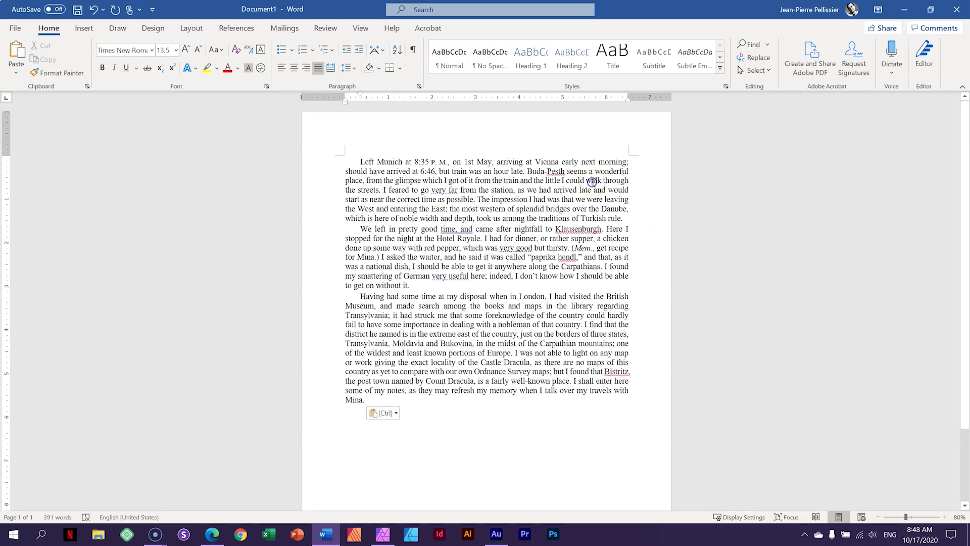
pyautogui.hotkey('alt', 'Tab')
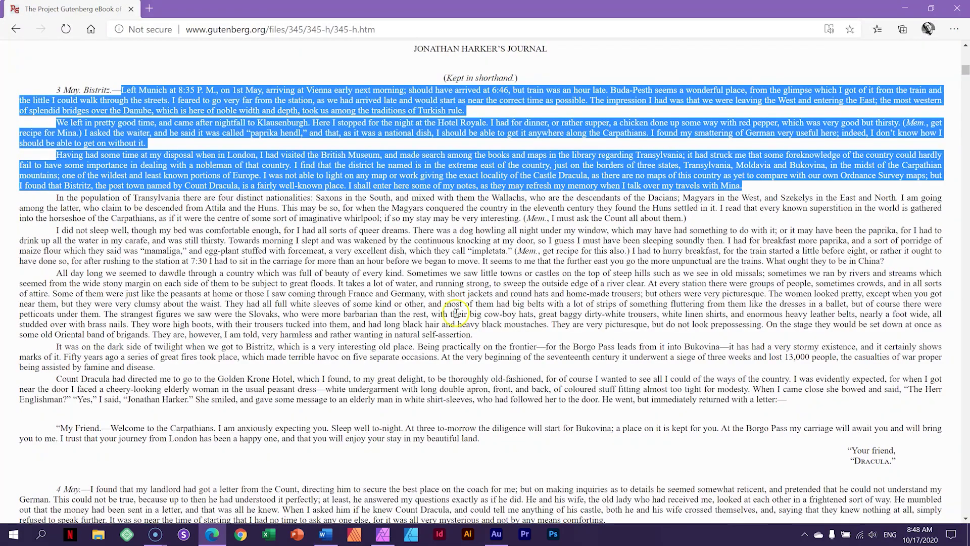
# Step: Deselect the copied passage on the Gutenberg page and return to the Word document
pyautogui.click(731, 313)
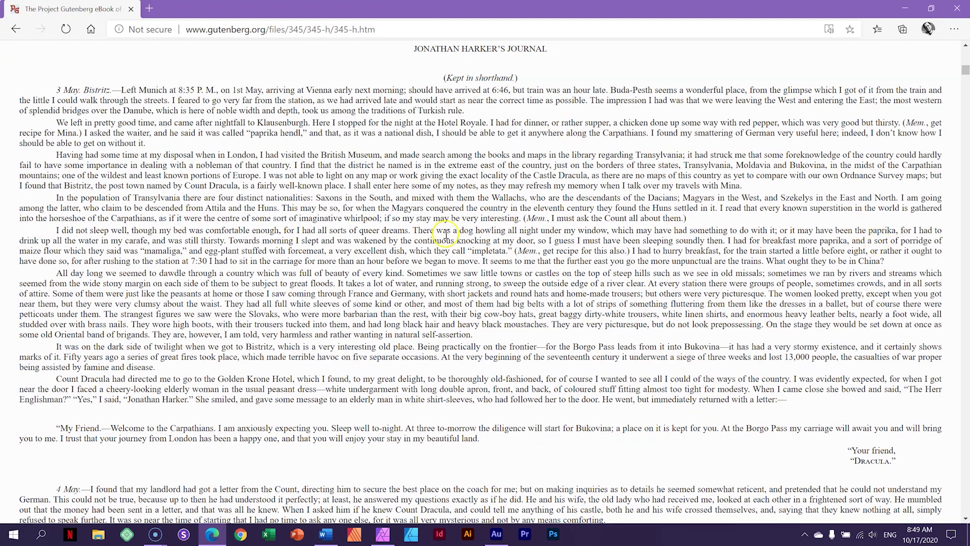
pyautogui.scroll(9, 533, 223)
pyautogui.scroll(-7, 536, 220)
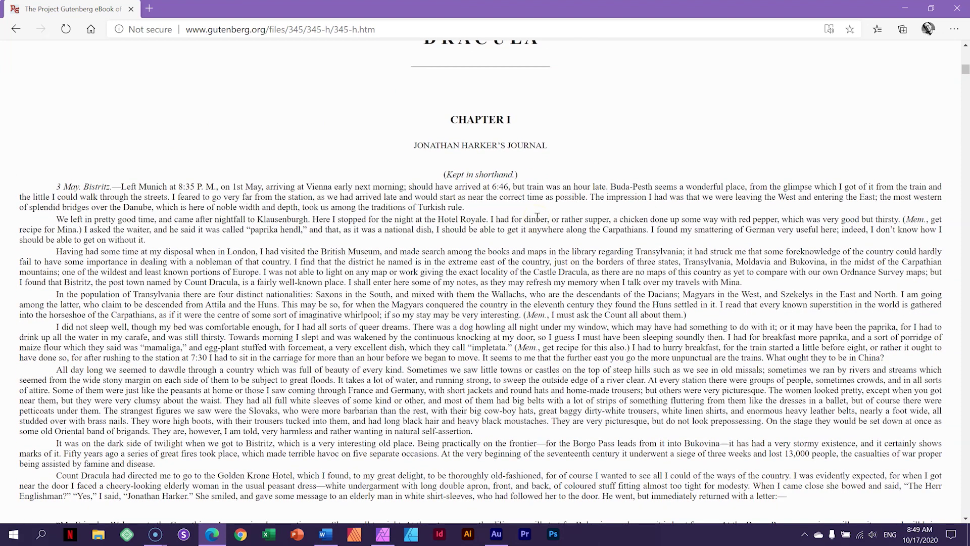
pyautogui.click(537, 214)
pyautogui.hotkey('alt', 'Tab')
pyautogui.hotkey('ctrl', 'v')
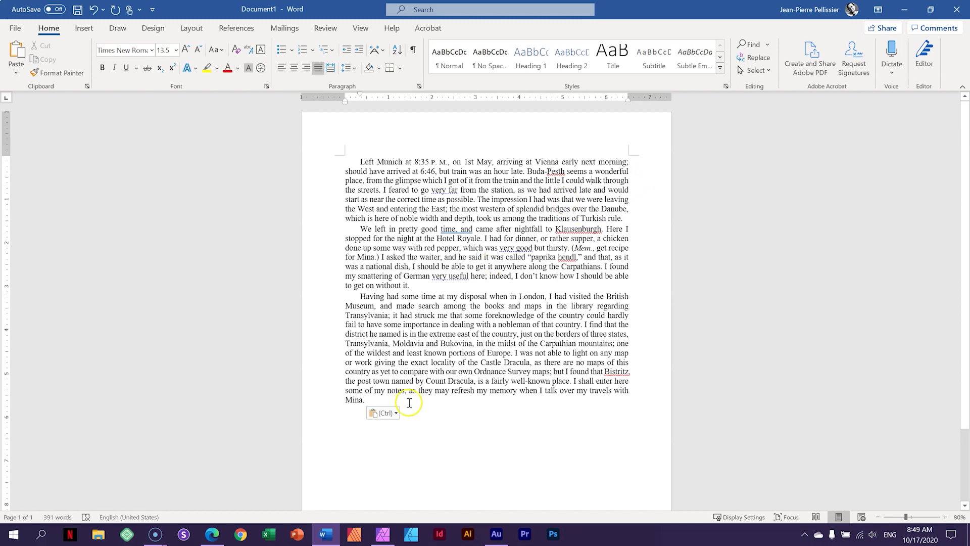
# Step: Left-align the three pasted paragraphs to show the ragged right edge
pyautogui.keyDown('shift'); pyautogui.click(343, 160); pyautogui.keyUp('shift')
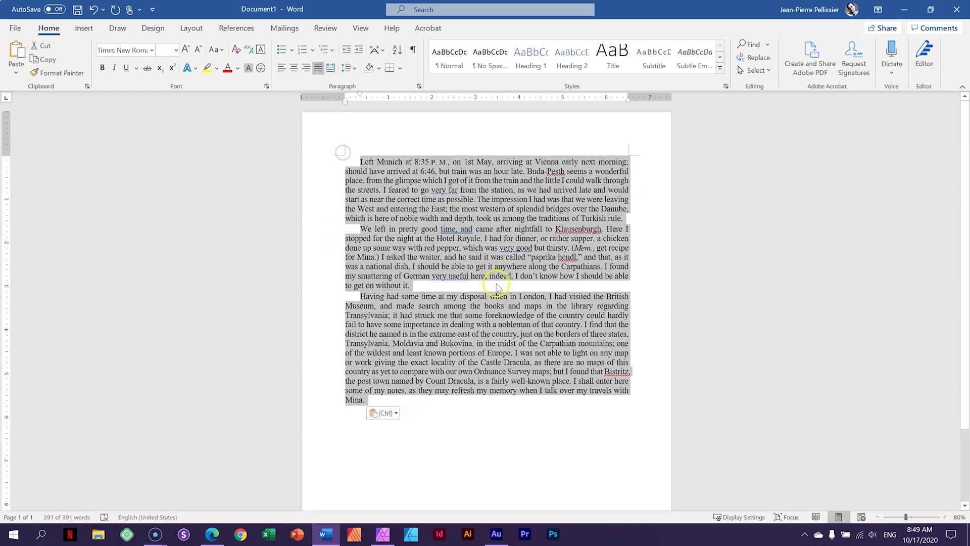
pyautogui.keyDown('ctrl'); pyautogui.scroll(5, 498, 286); pyautogui.keyUp('ctrl')
pyautogui.keyDown('ctrl'); pyautogui.scroll(1, 498, 285); pyautogui.keyUp('ctrl')
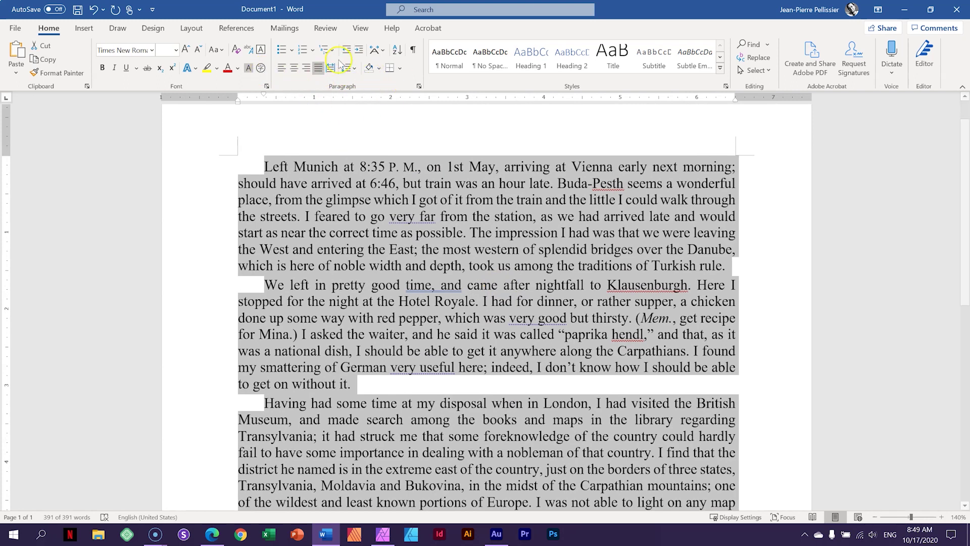
pyautogui.click(286, 74)
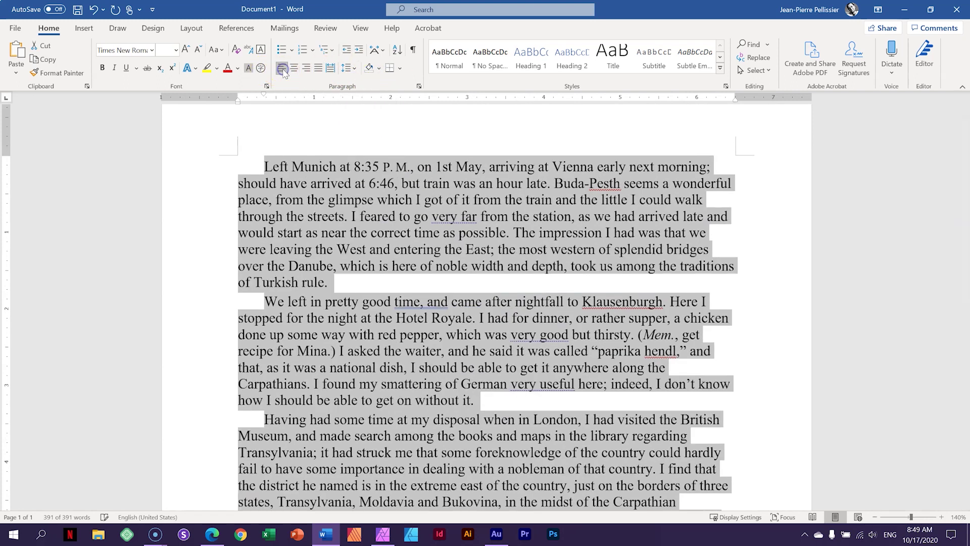
pyautogui.click(400, 289)
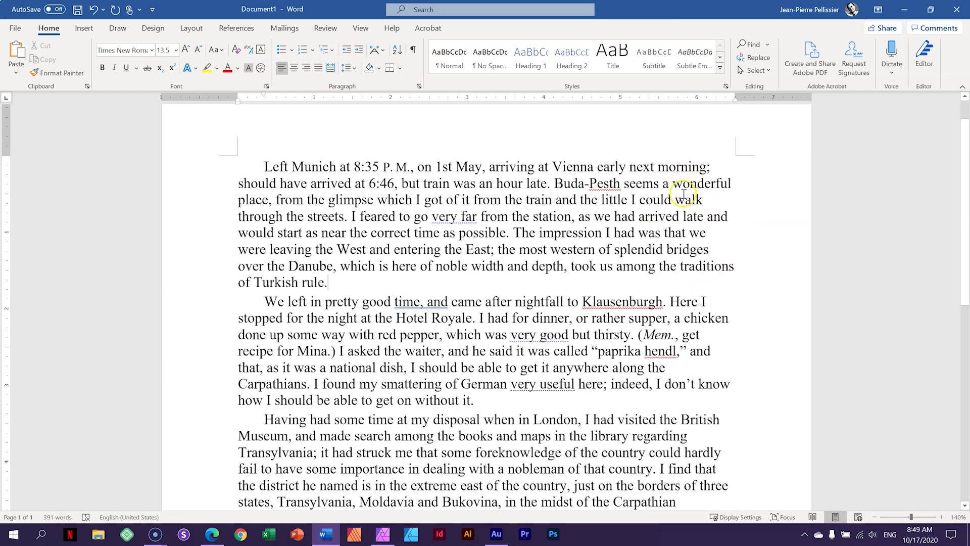
# Step: Try centred and right alignment on all the text, then justify the three paragraphs
pyautogui.hotkey('ctrl', 'a')
pyautogui.click(296, 71)
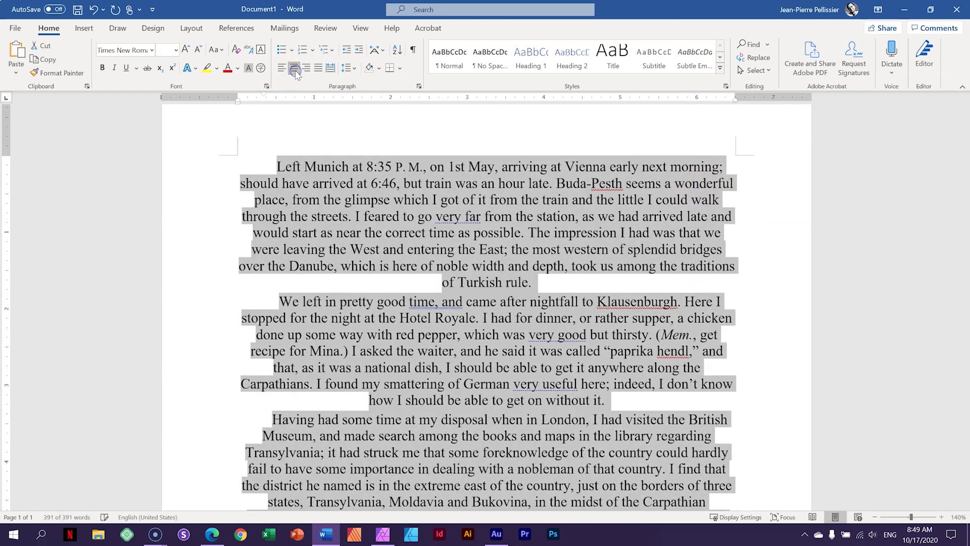
pyautogui.click(308, 70)
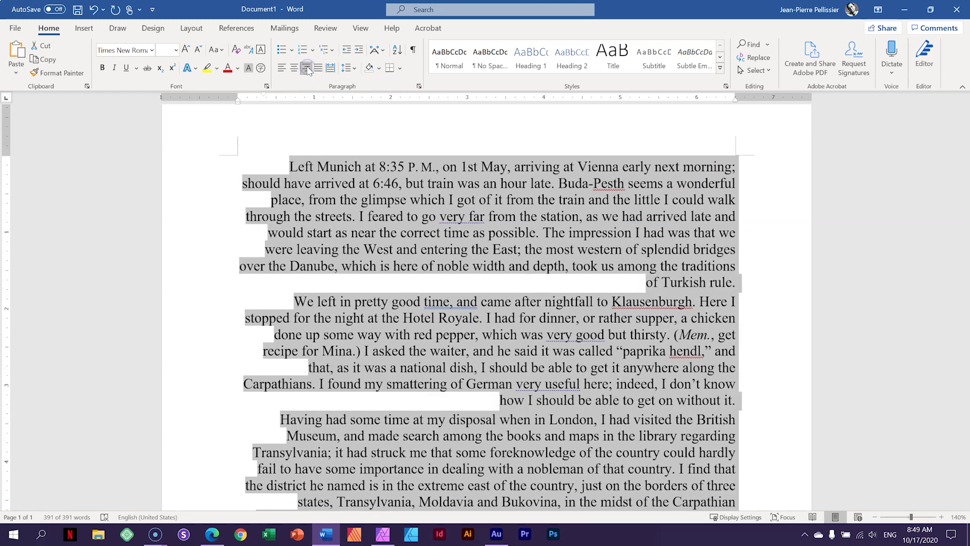
pyautogui.click(317, 69)
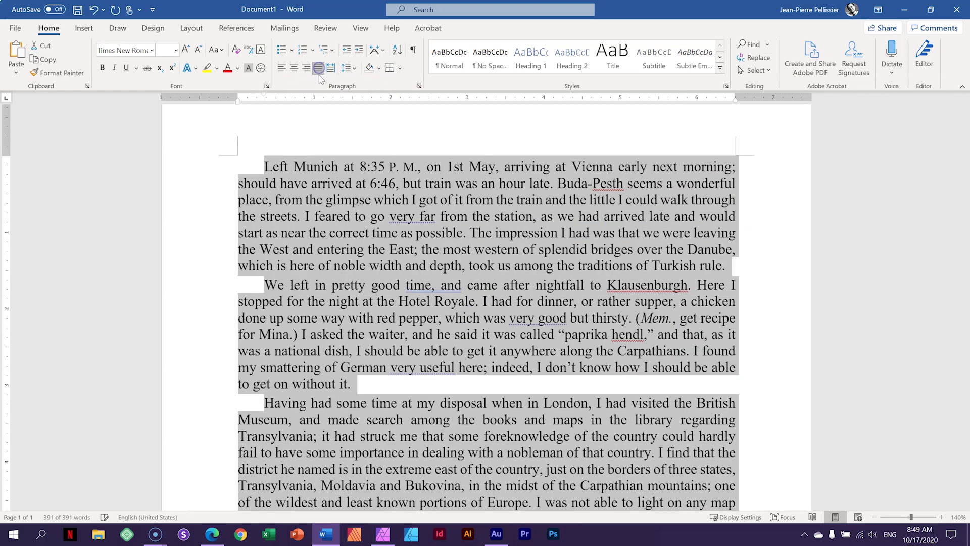
pyautogui.click(346, 176)
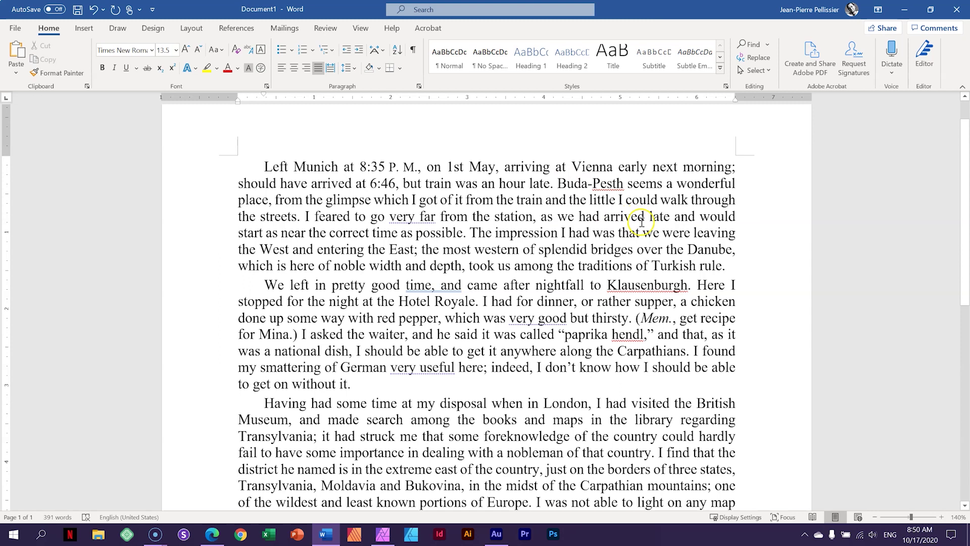
pyautogui.click(666, 205)
pyautogui.click(193, 31)
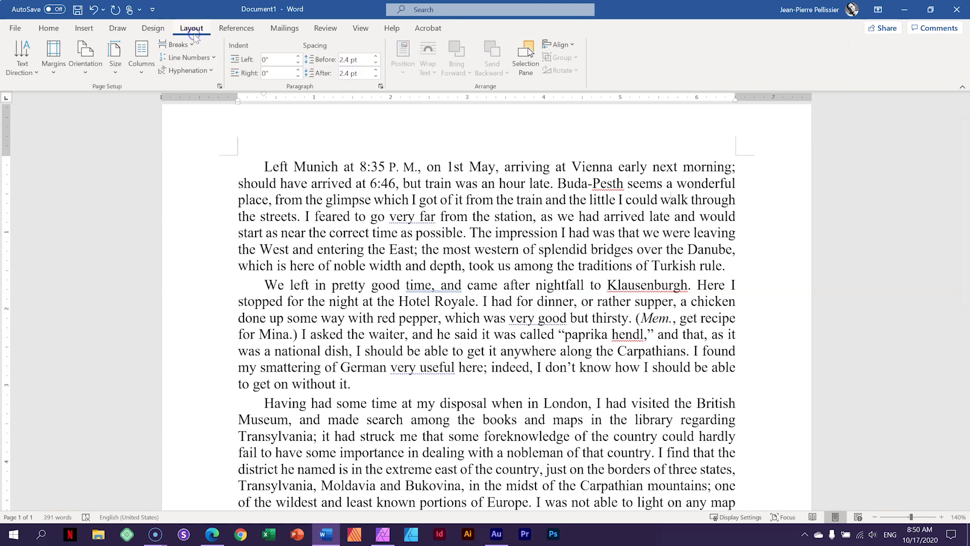
pyautogui.click(142, 56)
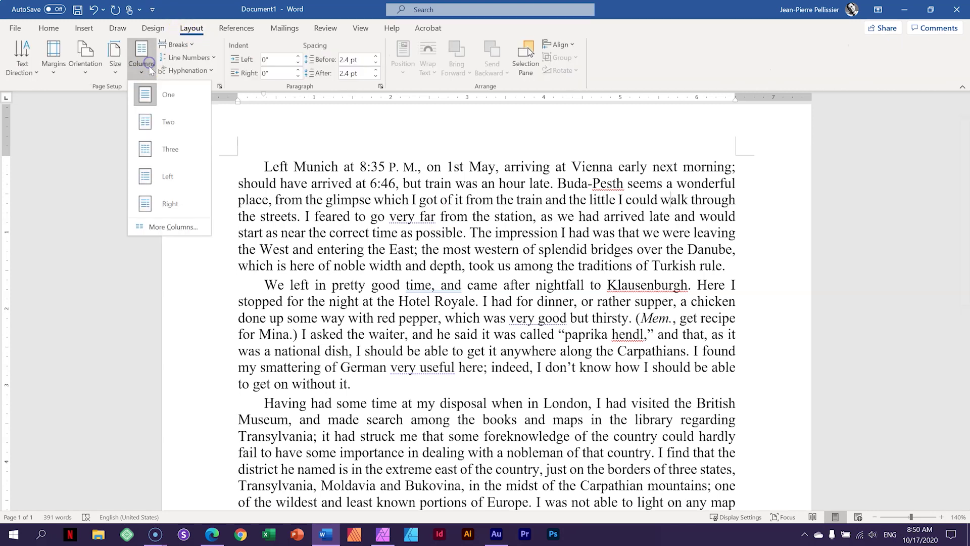
pyautogui.click(144, 123)
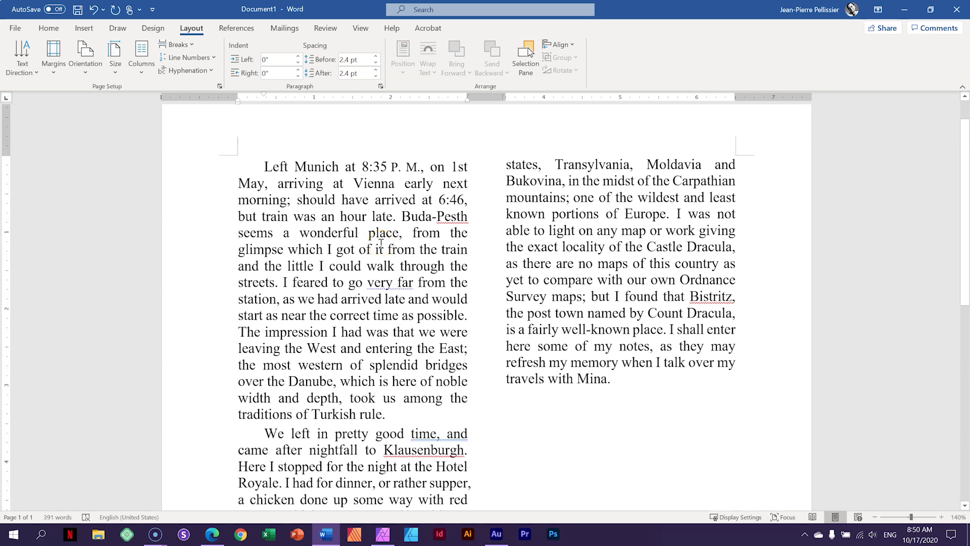
pyautogui.scroll(-5, 381, 244)
pyautogui.scroll(6, 381, 244)
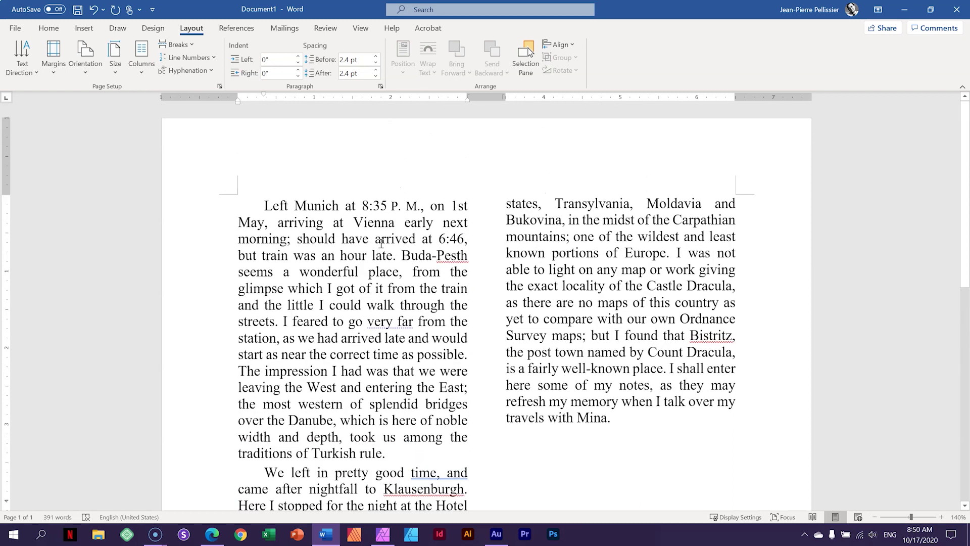
pyautogui.click(294, 304)
pyautogui.moveTo(238, 354); pyautogui.dragTo(460, 359)
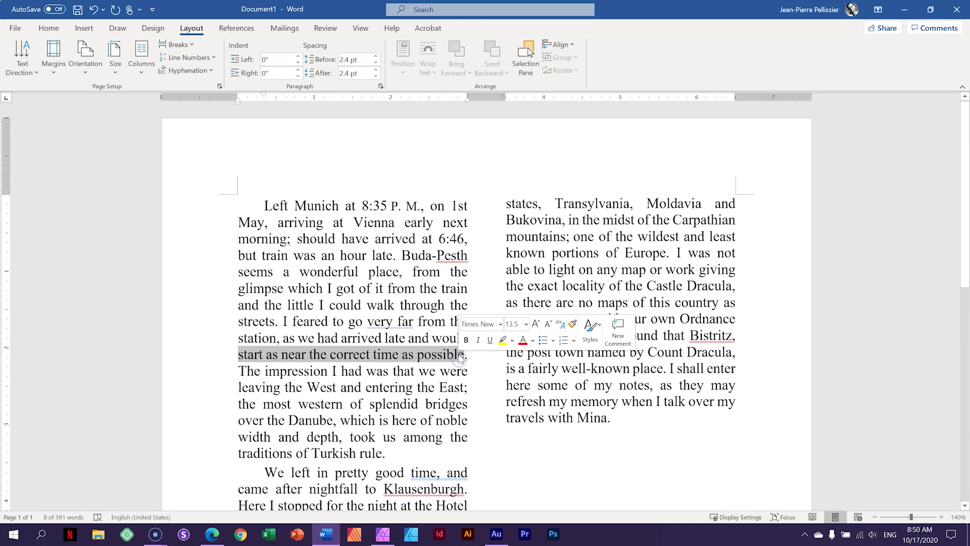
pyautogui.click(353, 297)
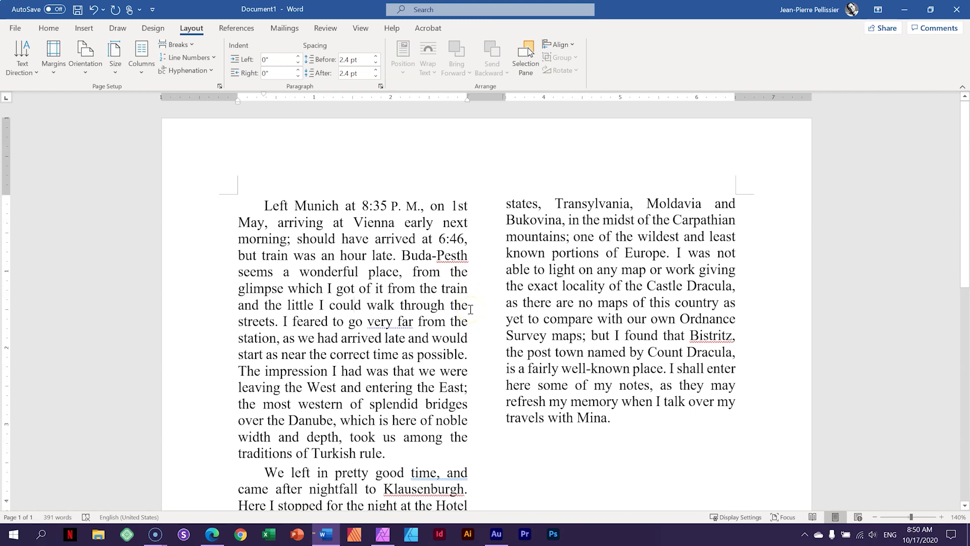
pyautogui.scroll(-2, 457, 298)
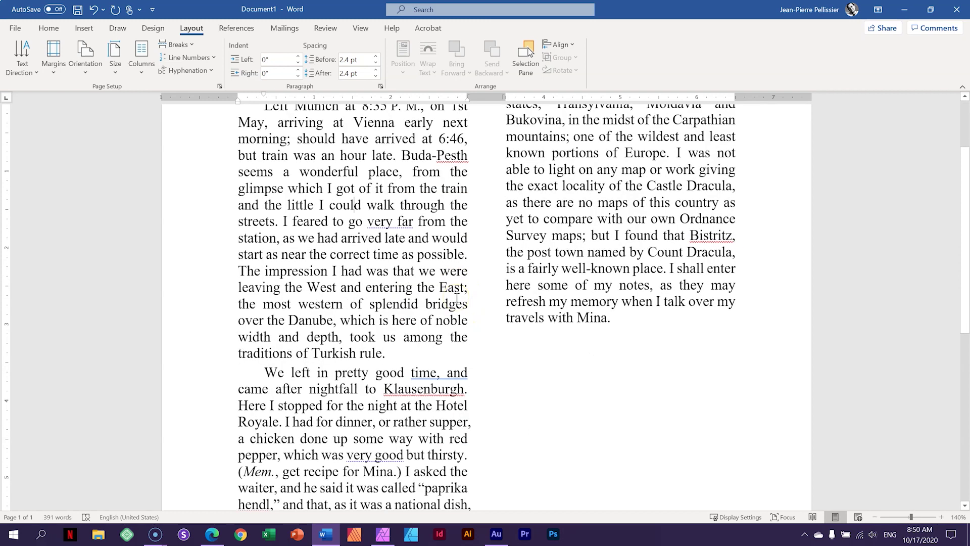
pyautogui.scroll(-3, 456, 298)
pyautogui.scroll(4, 456, 297)
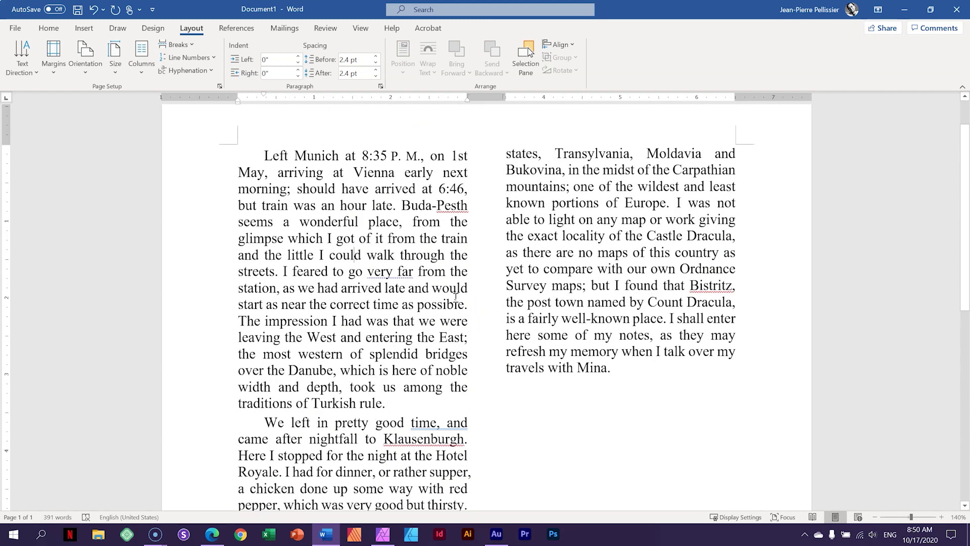
# Step: Reflow the justified Dracula text into three columns from the Layout tab's Columns list
pyautogui.click(142, 58)
pyautogui.click(150, 151)
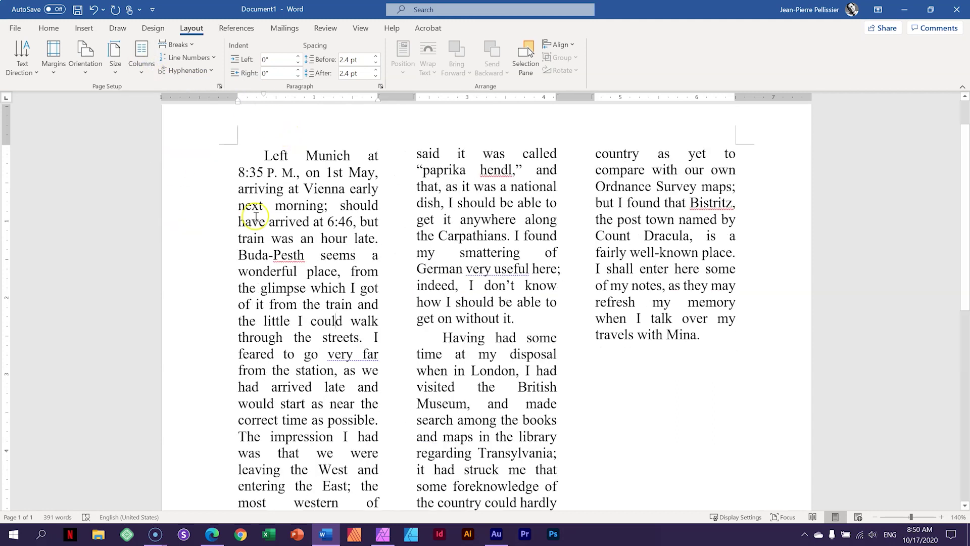
pyautogui.click(291, 220)
pyautogui.scroll(-1, 291, 220)
# Step: Highlight lines with stretched word gaps, such as 'after nightfall to'
pyautogui.moveTo(404, 206); pyautogui.dragTo(560, 207)
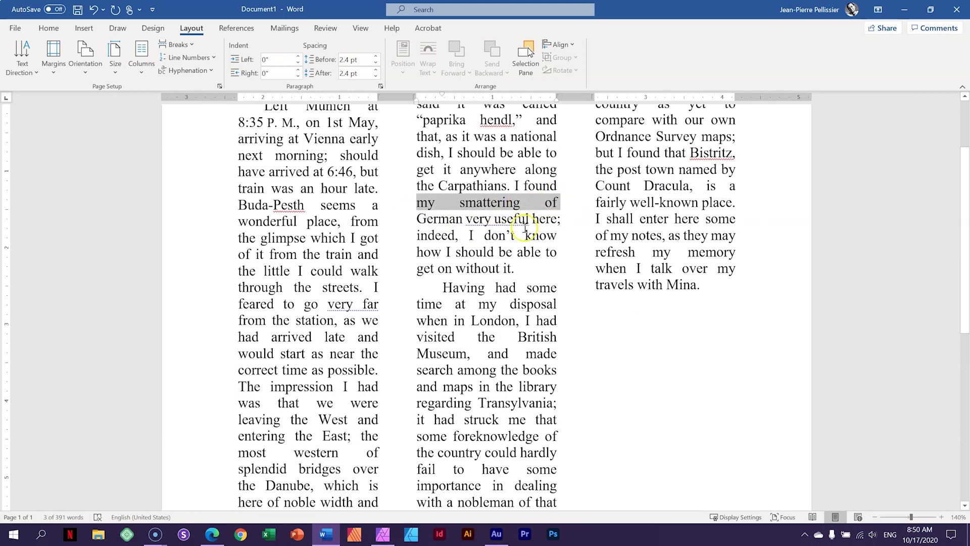
pyautogui.scroll(-1, 507, 222)
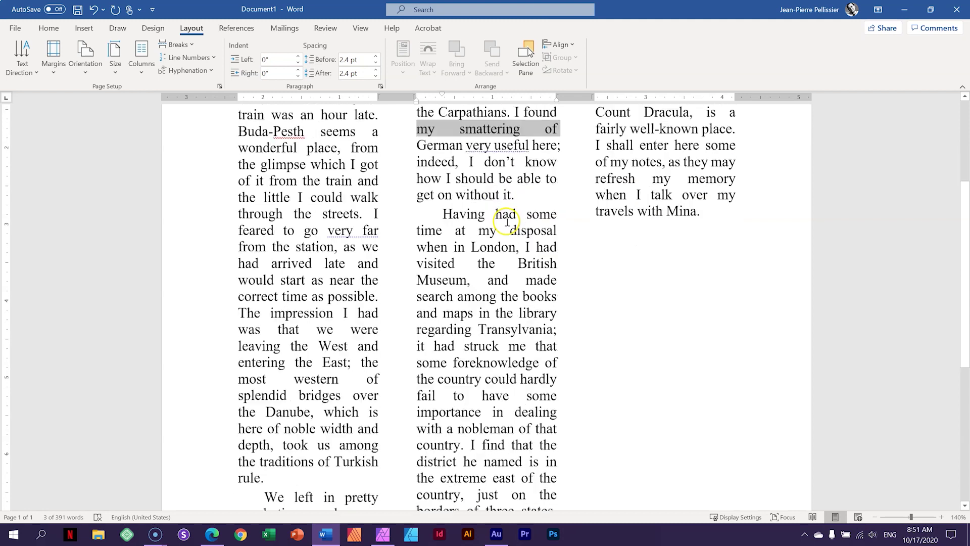
pyautogui.scroll(-1, 507, 221)
pyautogui.moveTo(414, 251); pyautogui.dragTo(552, 251)
pyautogui.scroll(-4, 519, 228)
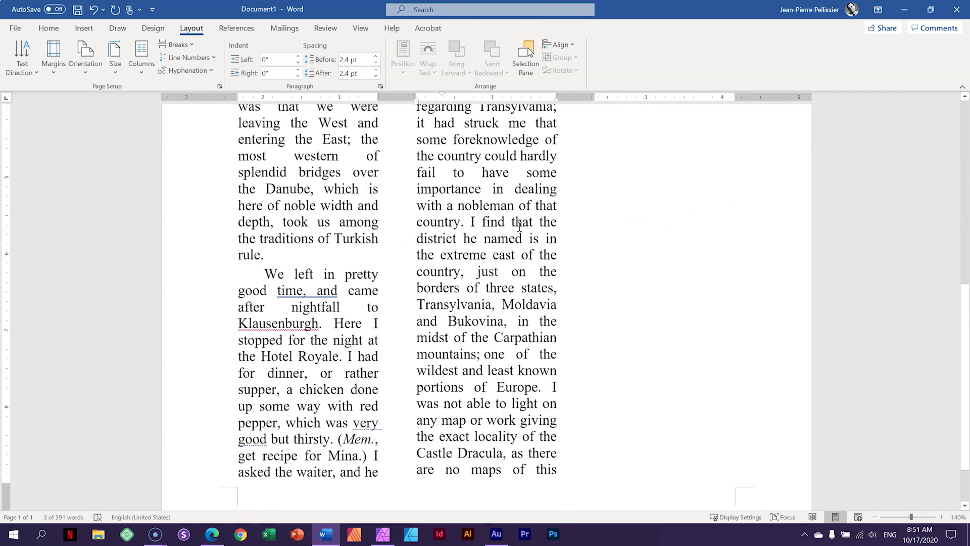
pyautogui.moveTo(237, 303); pyautogui.dragTo(384, 303)
pyautogui.scroll(4, 521, 296)
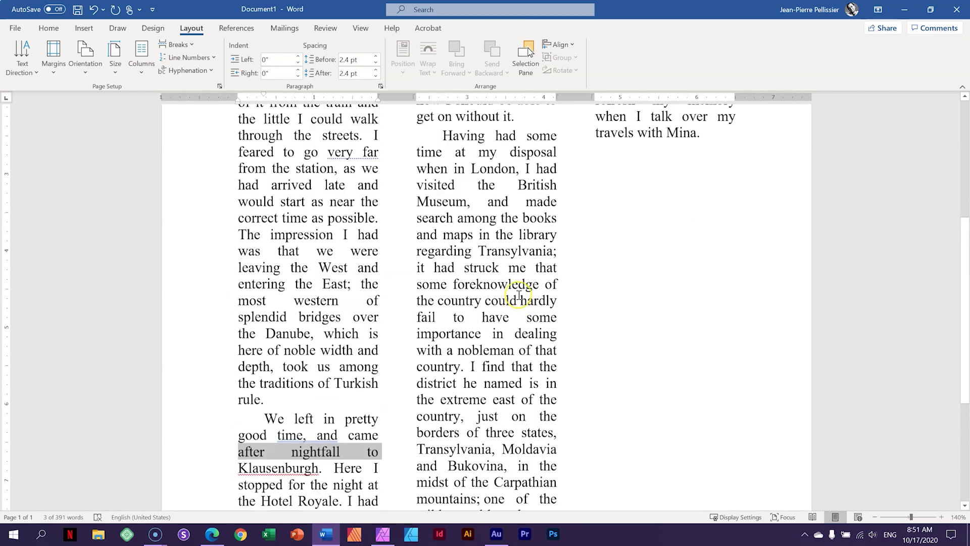
pyautogui.scroll(1, 519, 295)
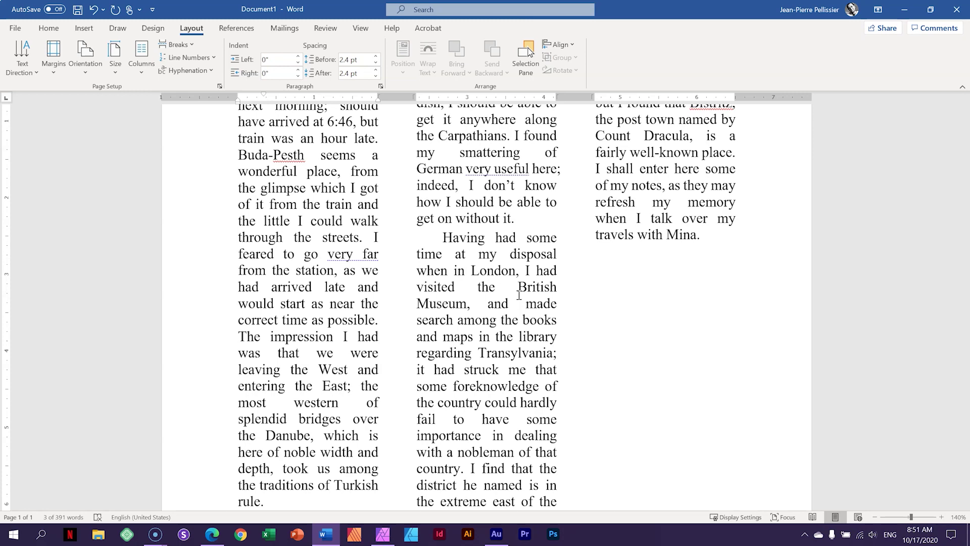
pyautogui.scroll(-3, 433, 329)
# Step: Create a new A4 Affinity Publisher document and draw a text frame filling the margins
pyautogui.click(346, 542)
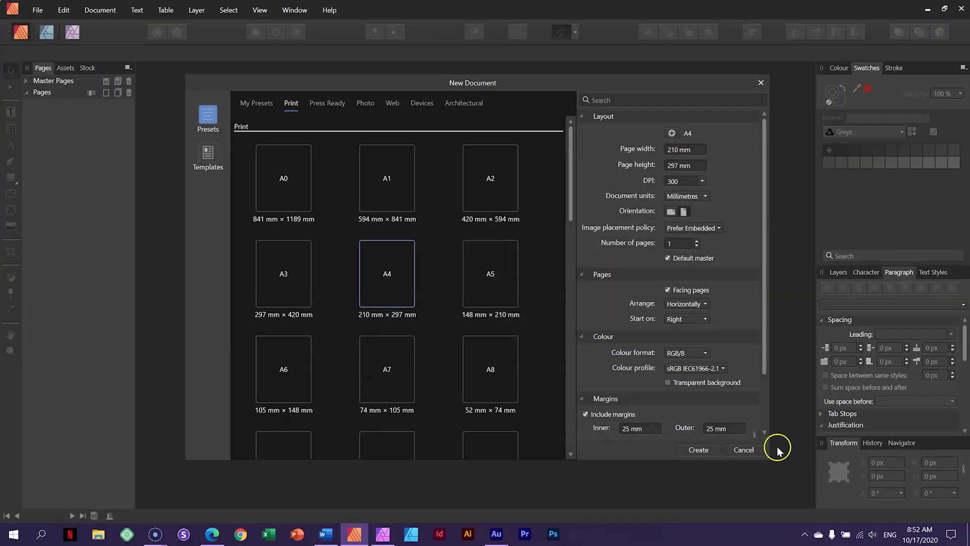
pyautogui.click(711, 449)
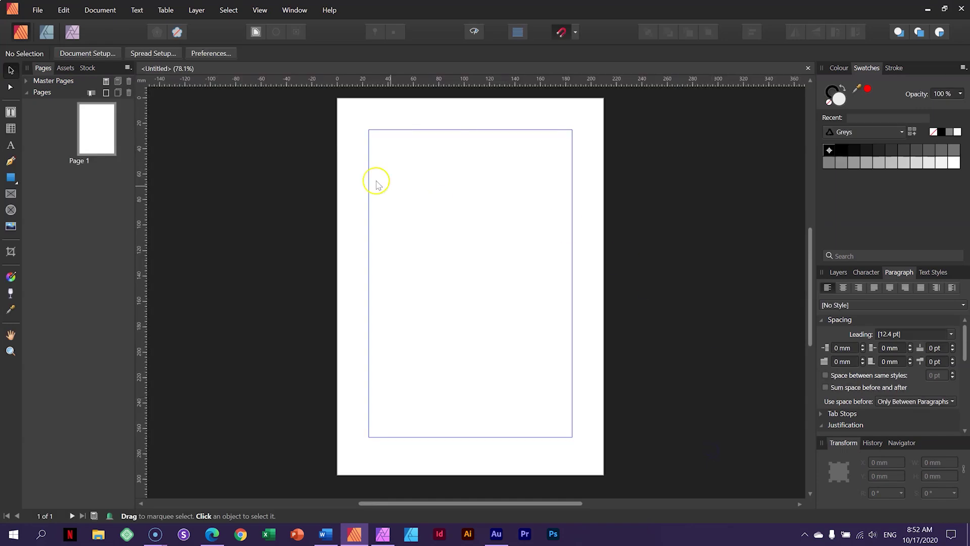
pyautogui.click(10, 112)
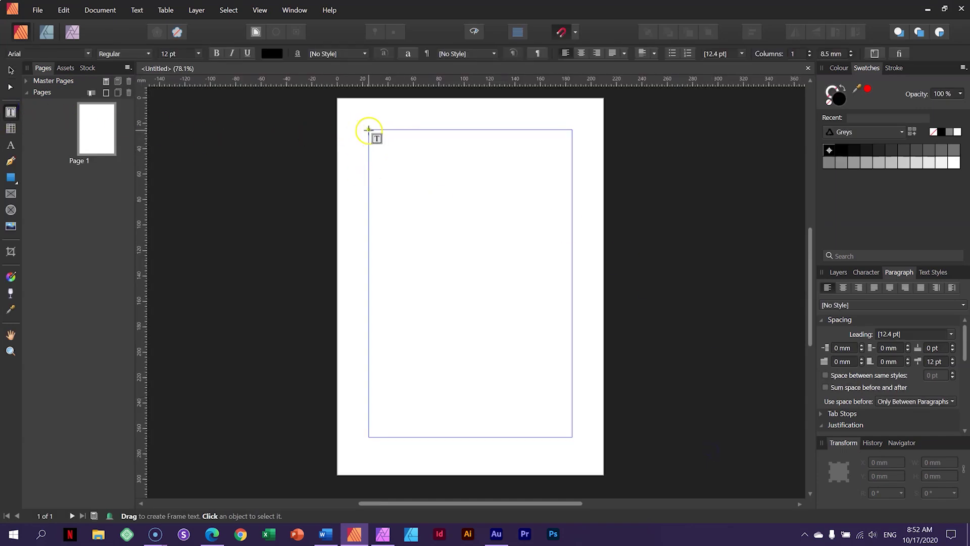
pyautogui.moveTo(369, 130); pyautogui.dragTo(572, 362)
# Step: Paste the Dracula text into the frame and delete the two blank lines between paragraphs
pyautogui.hotkey('ctrl', 'v')
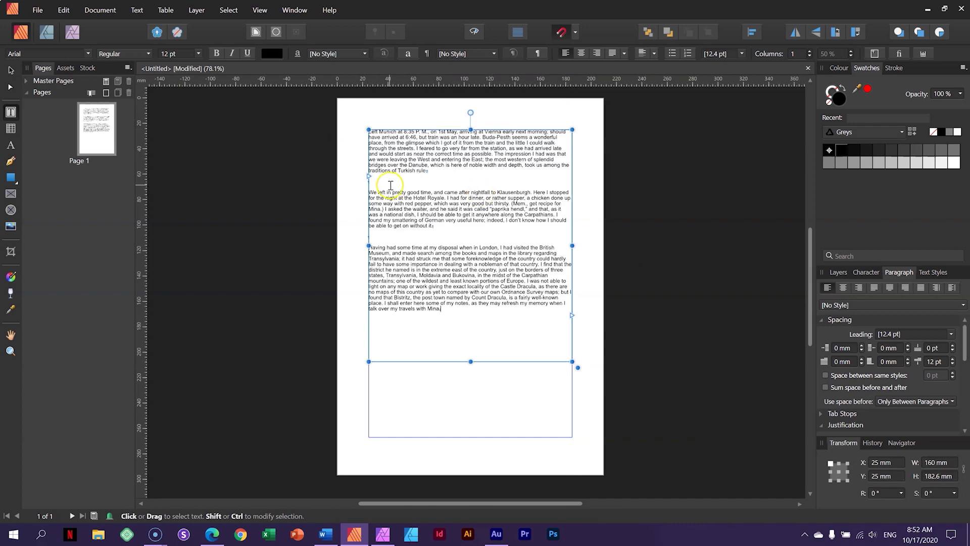
pyautogui.click(389, 184)
pyautogui.press('BackSpace')
pyautogui.click(388, 227)
pyautogui.press('BackSpace')
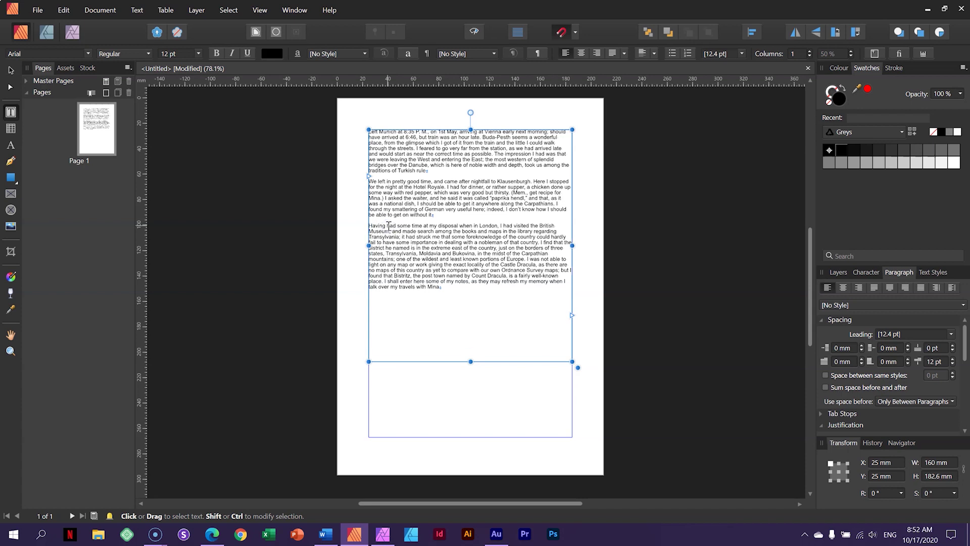
pyautogui.keyDown('ctrl'); pyautogui.scroll(4, 389, 227); pyautogui.keyUp('ctrl')
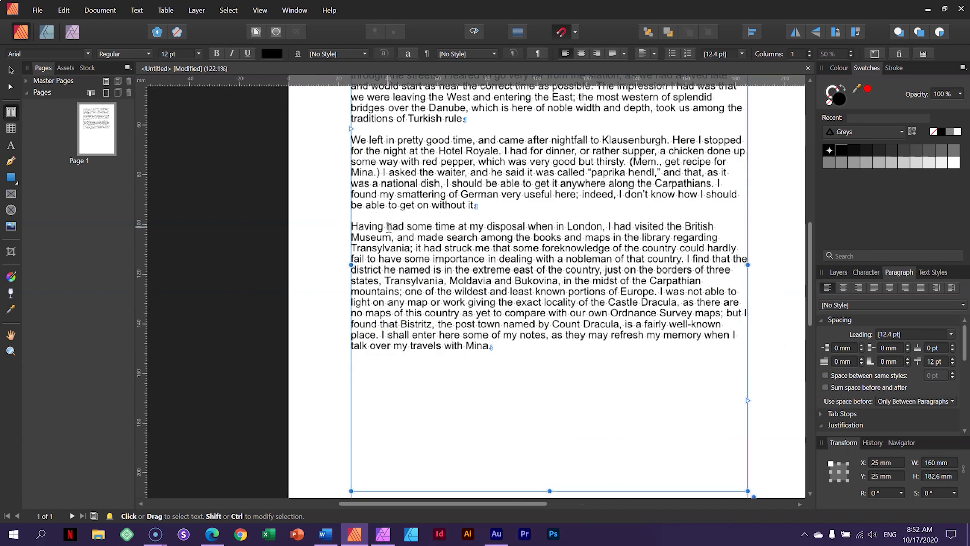
# Step: Select all the frame's text and apply Justify Left to the three Dracula paragraphs
pyautogui.scroll(3, 810, 212)
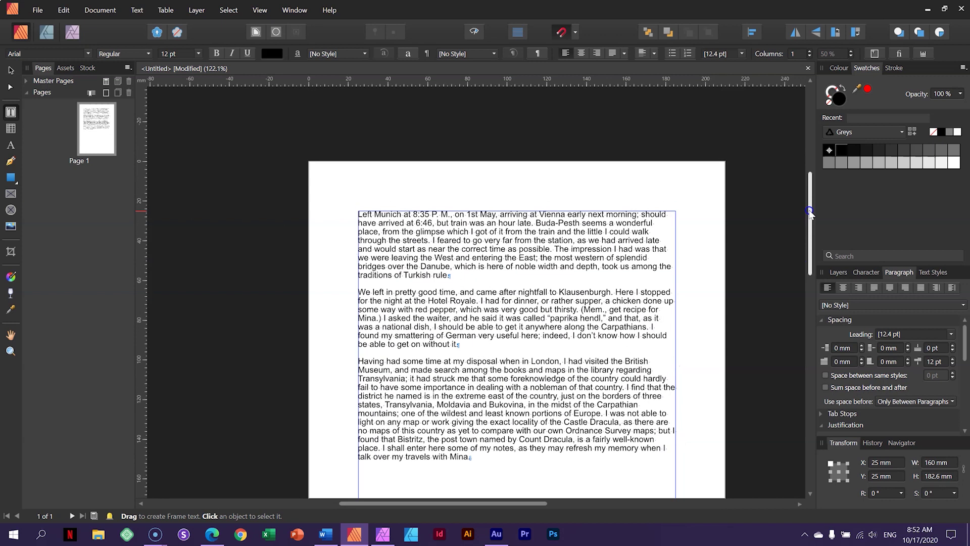
pyautogui.click(648, 353)
pyautogui.scroll(-1, 648, 352)
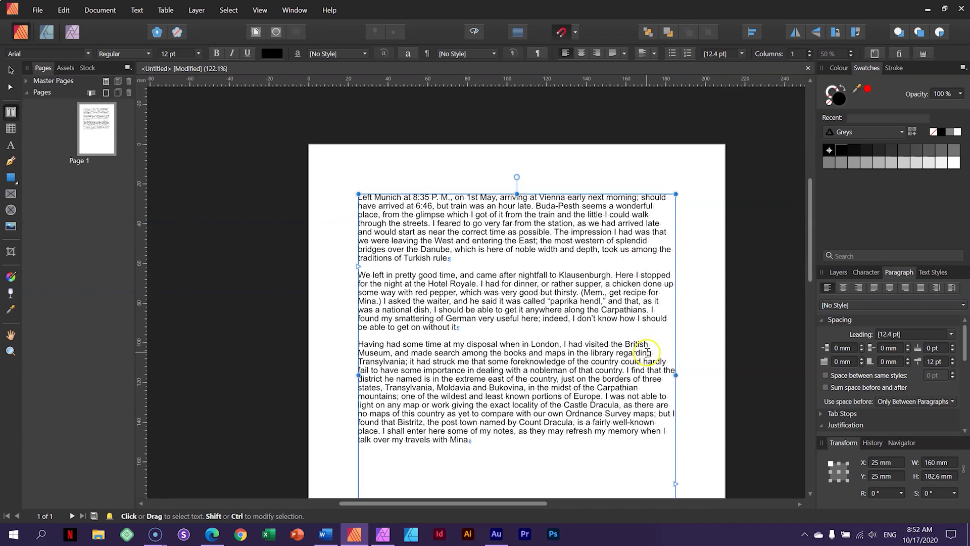
pyautogui.scroll(-2, 648, 352)
pyautogui.moveTo(503, 404); pyautogui.dragTo(351, 156)
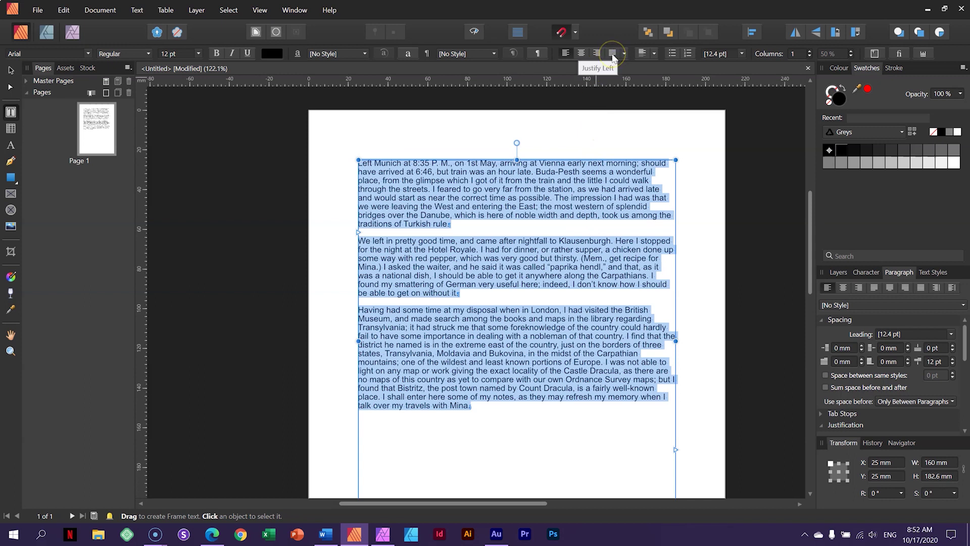
pyautogui.click(613, 53)
pyautogui.click(533, 244)
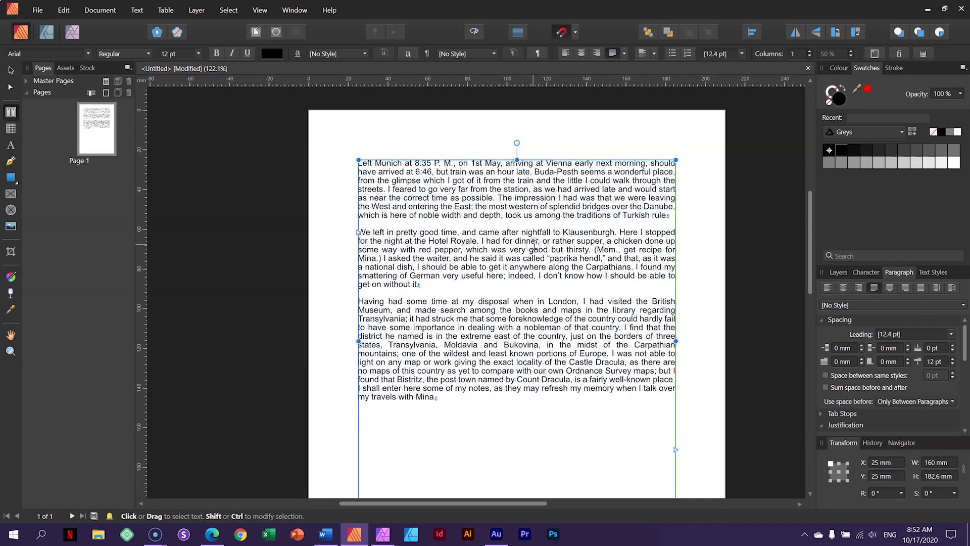
pyautogui.click(355, 166)
pyautogui.click(358, 236)
# Step: Give the text frame 3 columns and shorten it so the text flows across all three
pyautogui.click(810, 53)
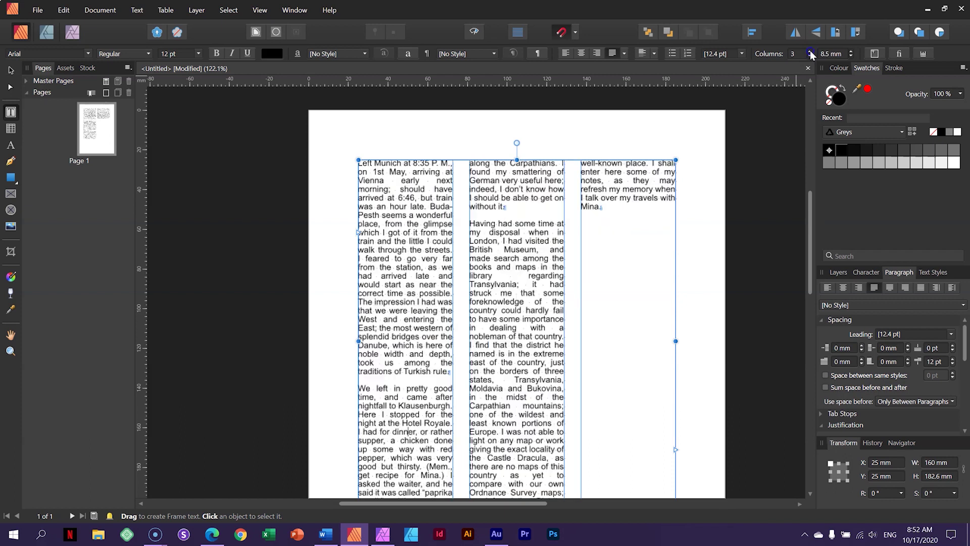
pyautogui.scroll(-2, 567, 244)
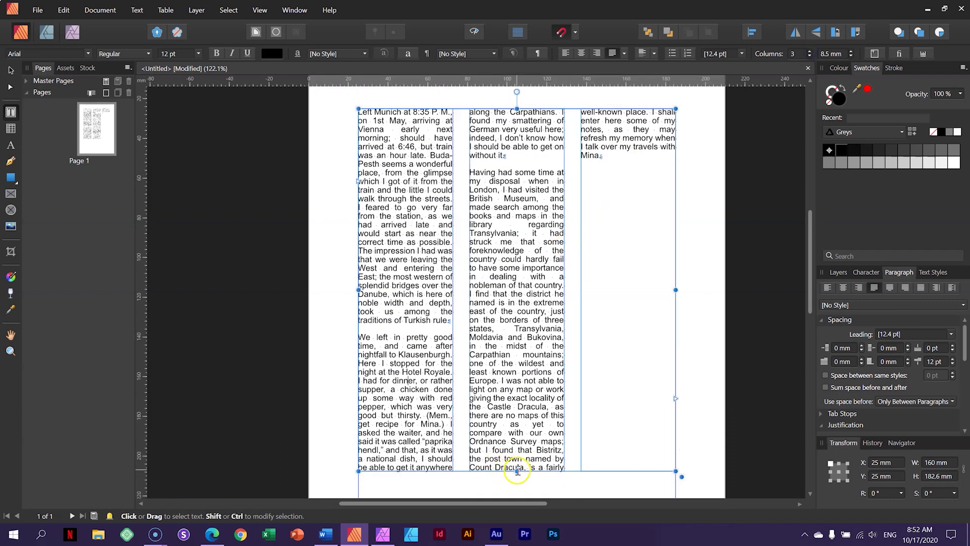
pyautogui.moveTo(516, 471); pyautogui.dragTo(510, 390)
# Step: Point out the stretched line near 'regarding' in the middle column
pyautogui.moveTo(471, 311); pyautogui.dragTo(563, 311)
pyautogui.click(477, 312)
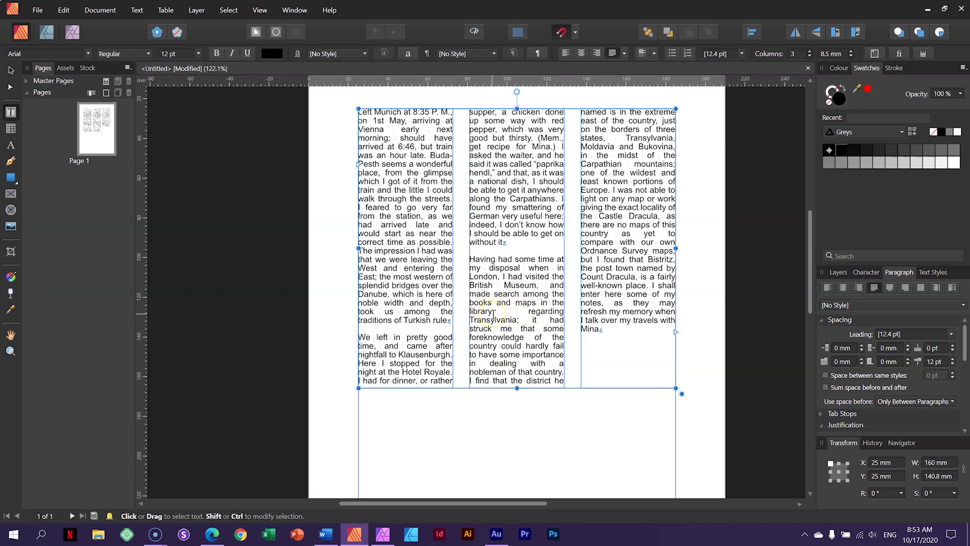
pyautogui.click(535, 309)
pyautogui.click(532, 318)
pyautogui.click(121, 32)
# Step: Select all the Dracula story text and set its font size to 16 pt
pyautogui.click(484, 277)
pyautogui.hotkey('ctrl', 'a')
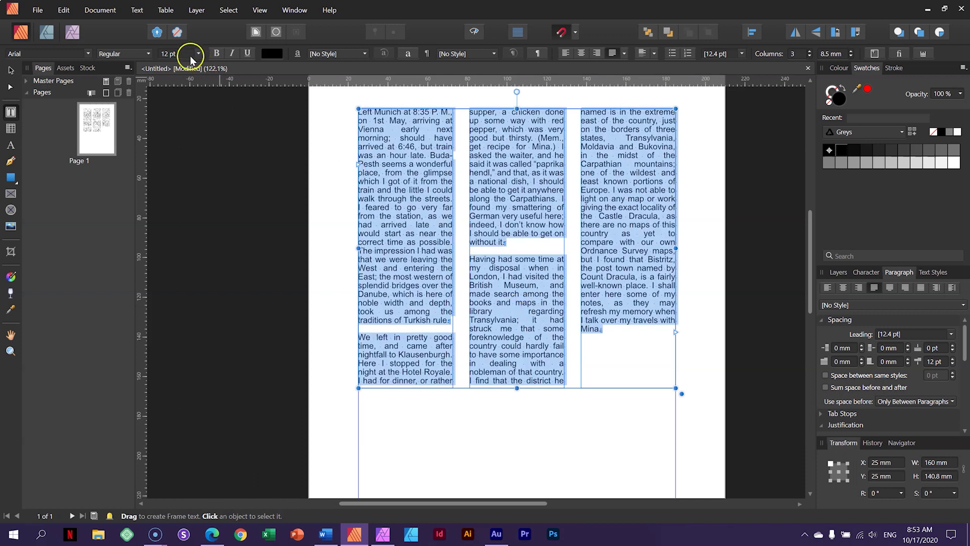
pyautogui.click(199, 54)
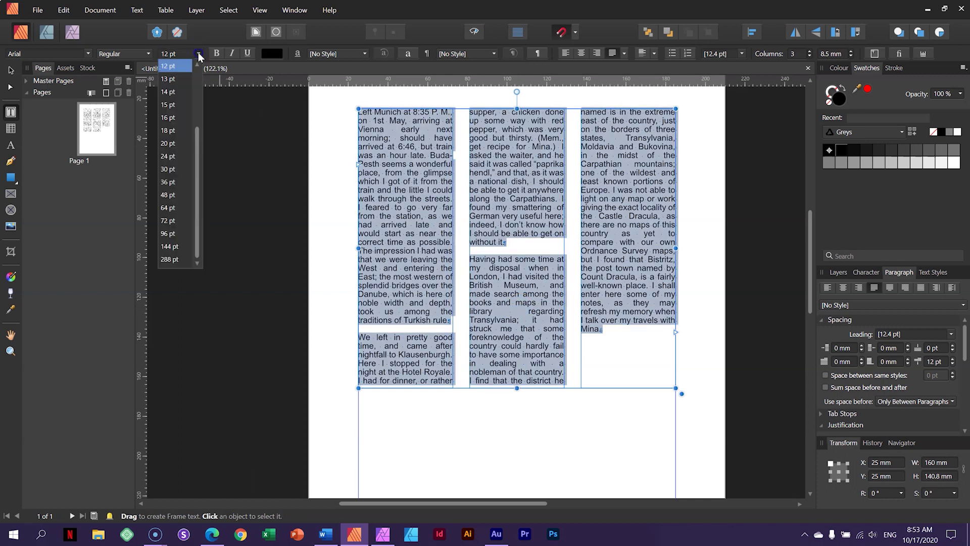
pyautogui.click(177, 118)
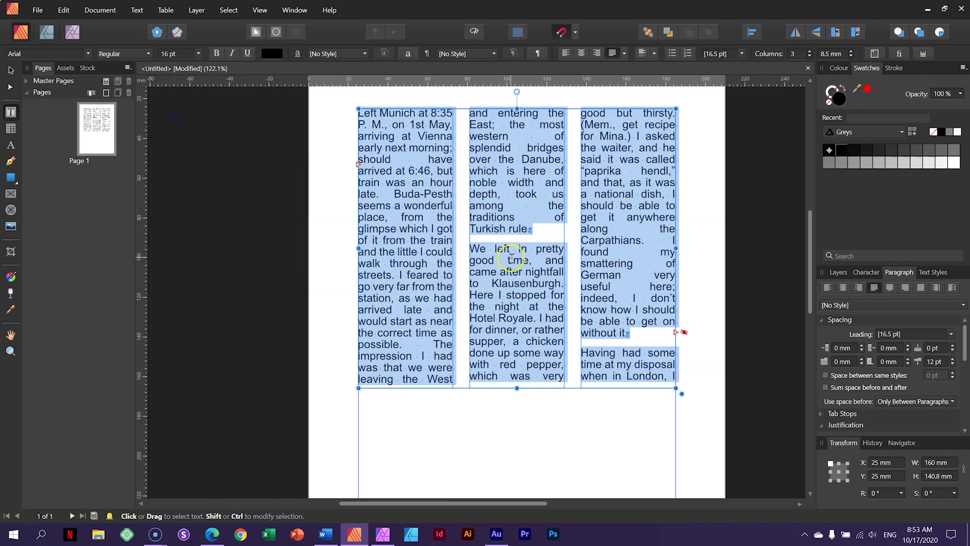
pyautogui.click(510, 253)
pyautogui.scroll(1, 510, 262)
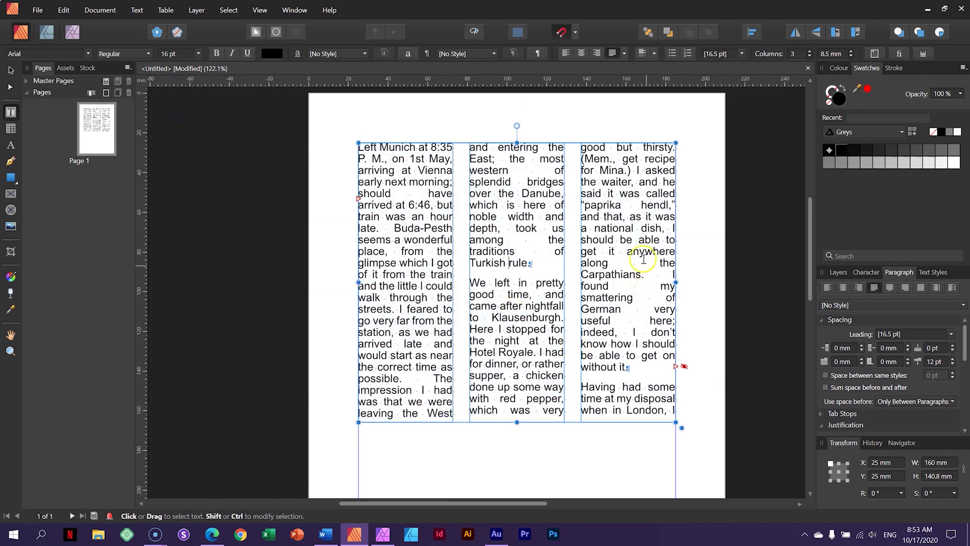
pyautogui.click(598, 264)
pyautogui.click(655, 372)
pyautogui.click(809, 52)
pyautogui.click(810, 56)
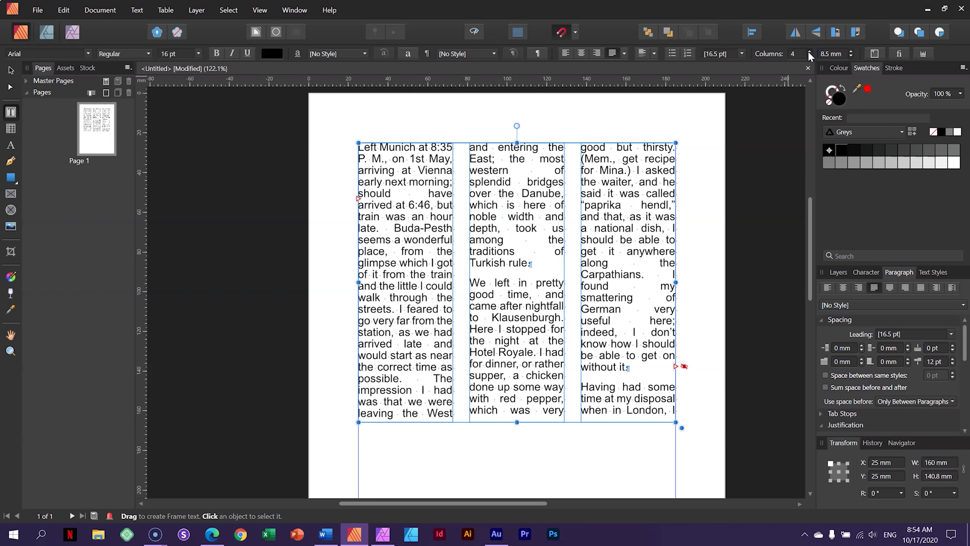
pyautogui.click(810, 52)
pyautogui.click(810, 56)
pyautogui.click(810, 57)
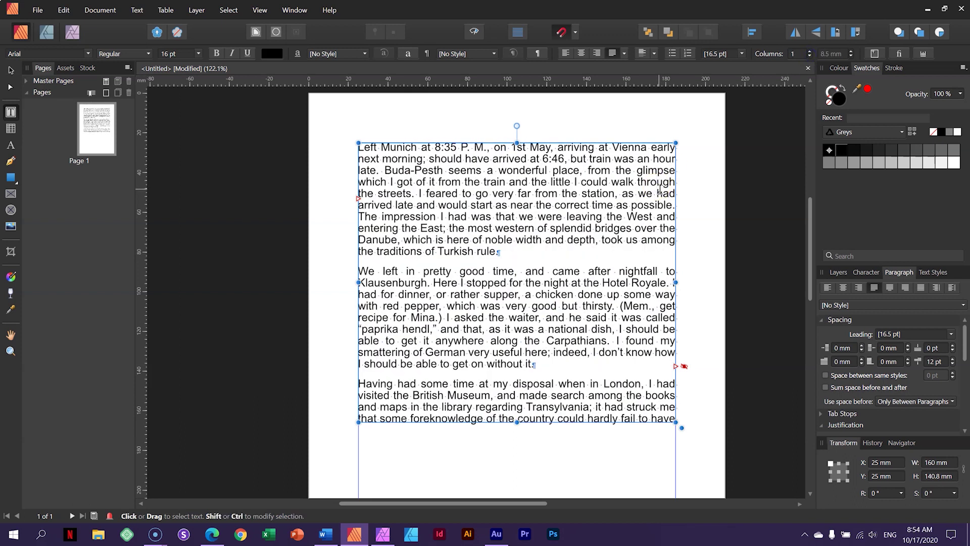
pyautogui.click(810, 52)
pyautogui.click(810, 51)
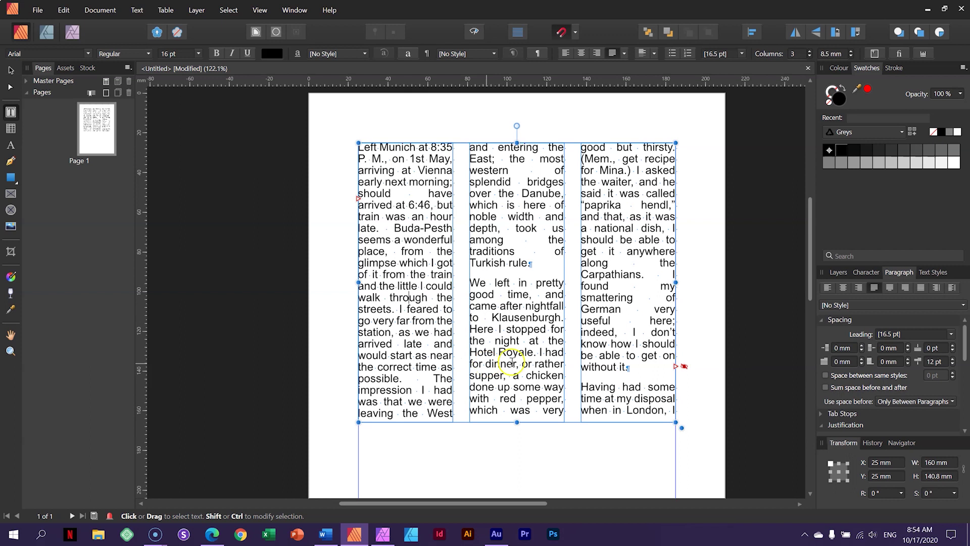
pyautogui.click(560, 305)
# Step: Select all the story text and enable Use auto-hyphenation under the Paragraph panel's Hyphenation section
pyautogui.click(559, 301)
pyautogui.hotkey('ctrl', 'a')
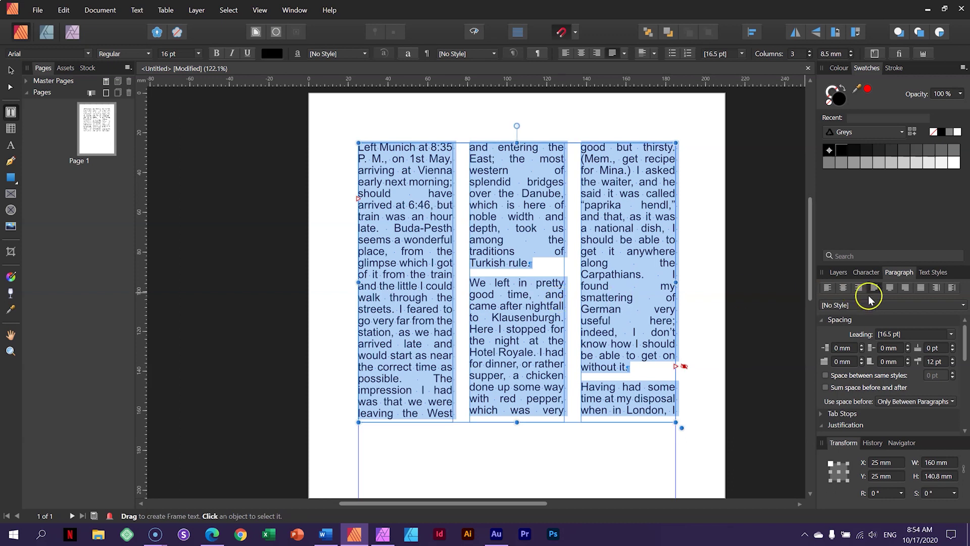
pyautogui.scroll(-3, 854, 386)
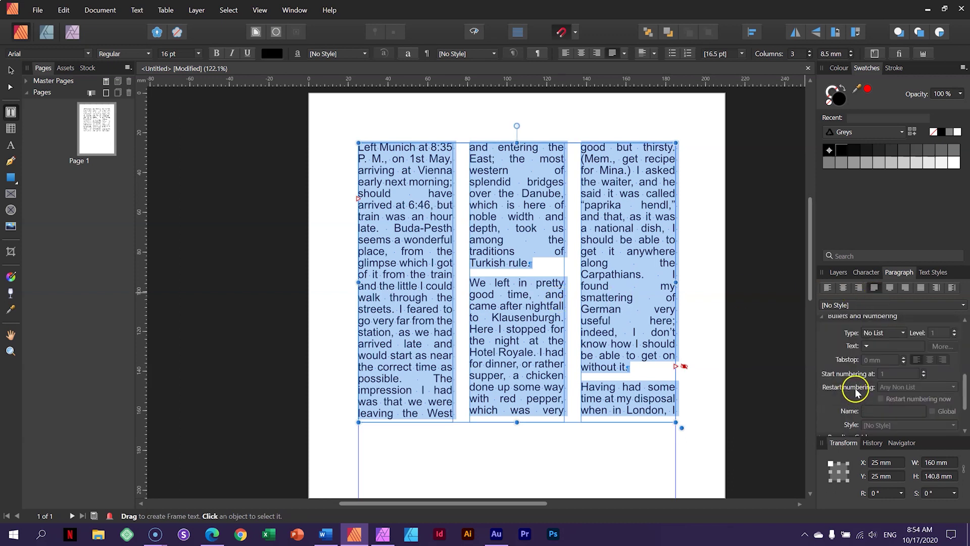
pyautogui.scroll(-2, 855, 387)
pyautogui.click(822, 370)
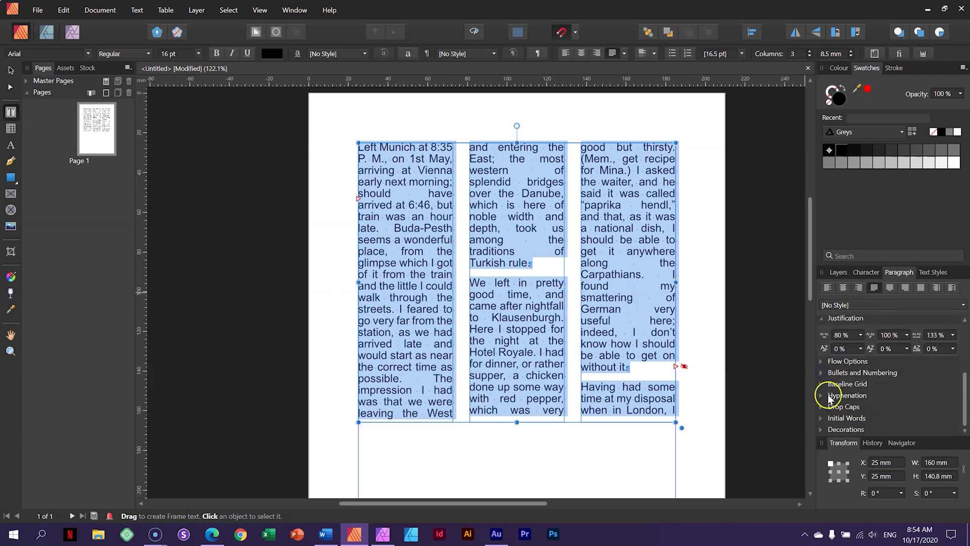
pyautogui.click(821, 396)
pyautogui.click(825, 408)
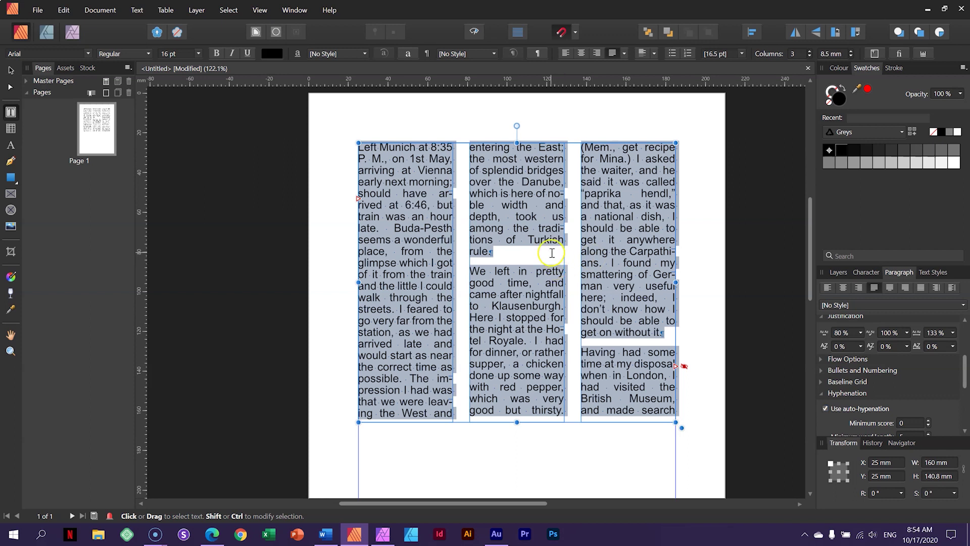
# Step: Deselect and point out the hyphenated 'tradi-' and the wide space before it
pyautogui.click(555, 256)
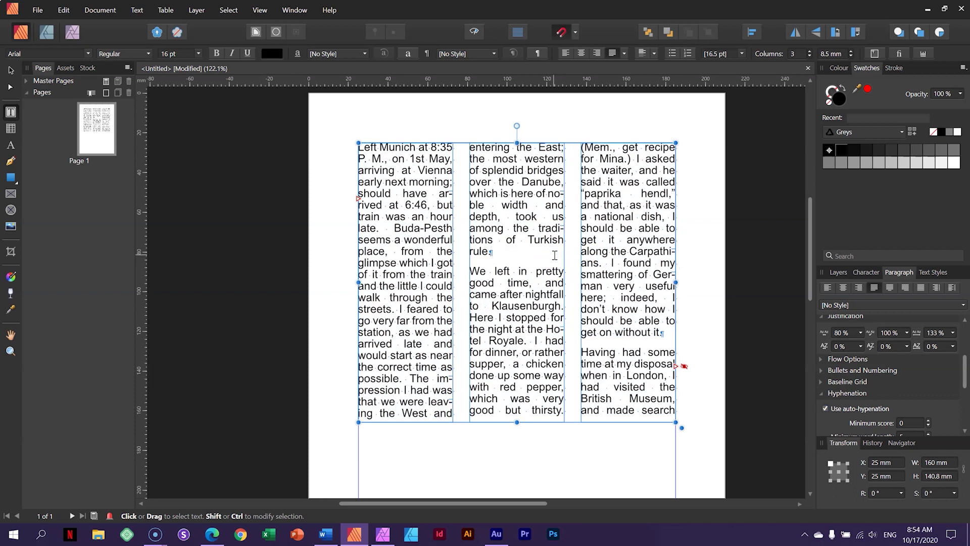
pyautogui.click(553, 229)
pyautogui.click(536, 228)
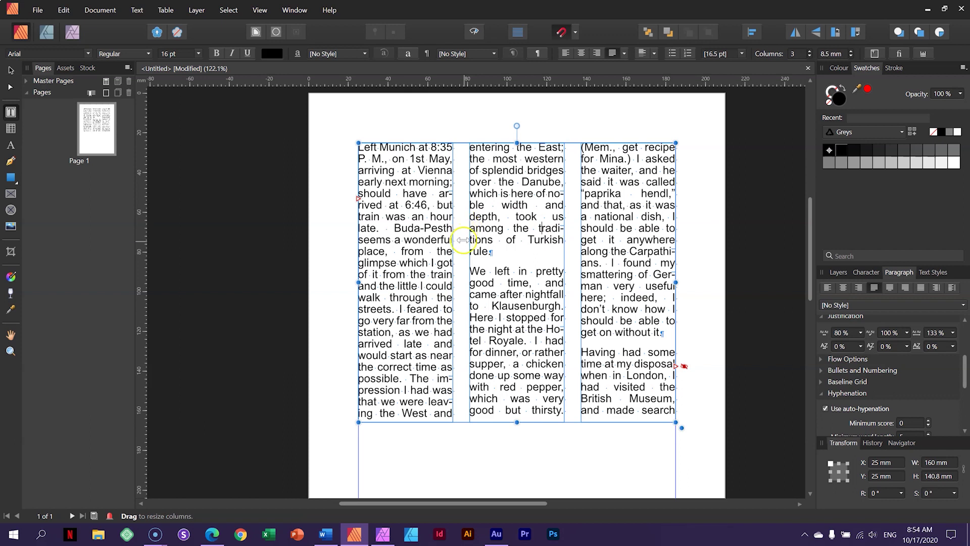
pyautogui.click(506, 227)
pyautogui.moveTo(529, 228); pyautogui.dragTo(538, 228)
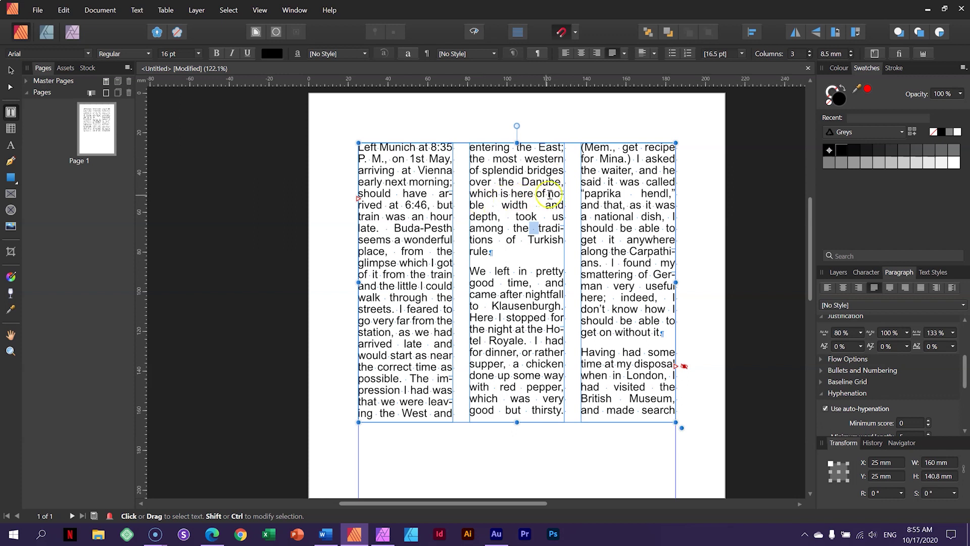
pyautogui.click(546, 191)
pyautogui.click(563, 193)
# Step: Bring Edge forward and load brizy.cloud/dashboard in a new tab
pyautogui.click(212, 534)
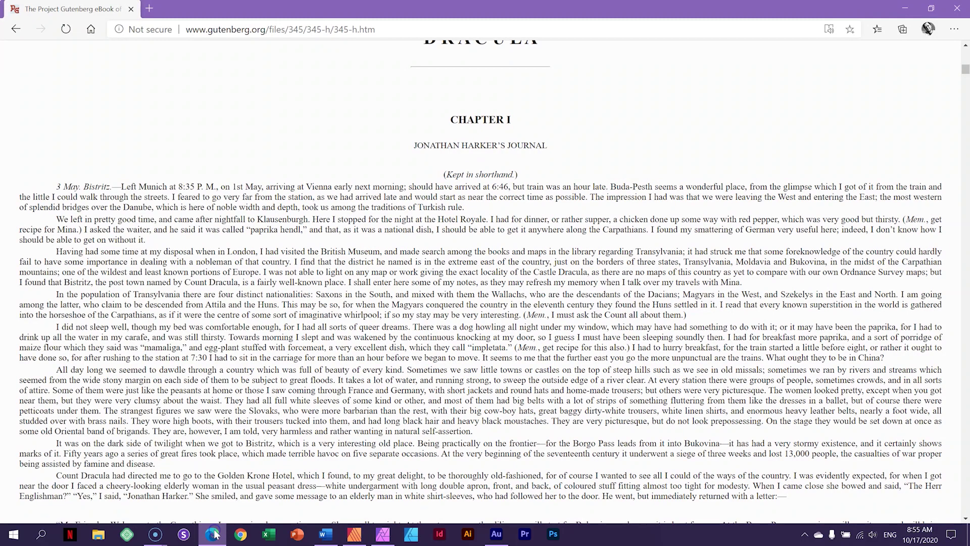
pyautogui.click(149, 8)
pyautogui.write('brizy.cloud/dashboard')
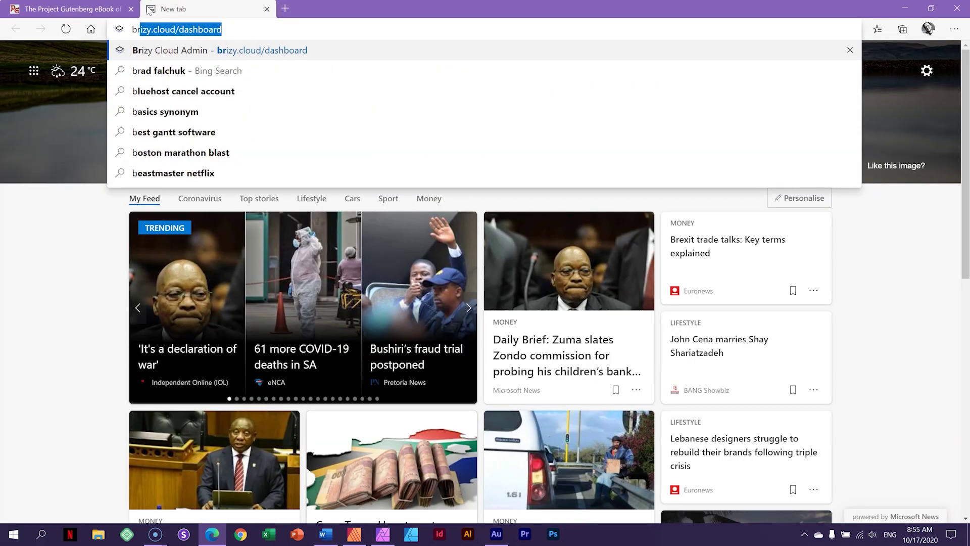
pyautogui.click(157, 29)
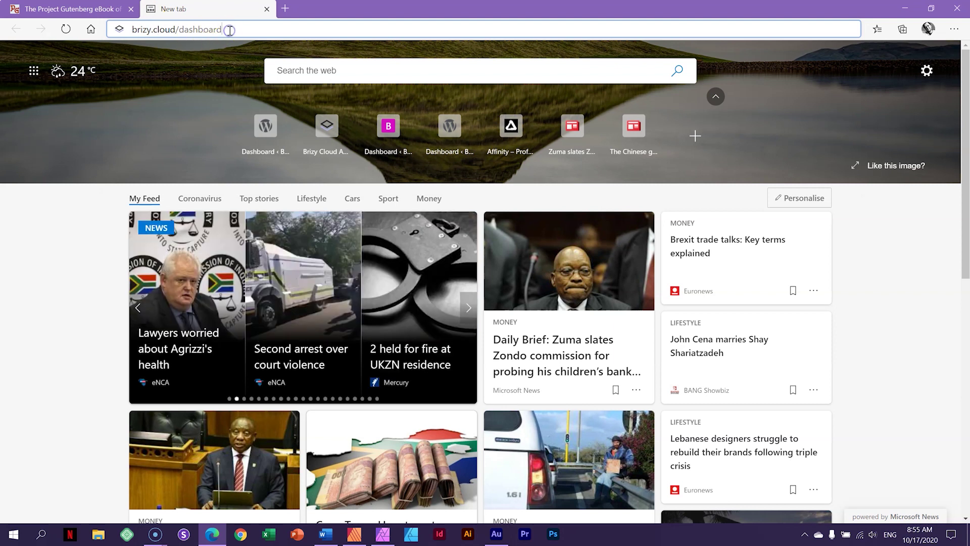
pyautogui.press('Return')
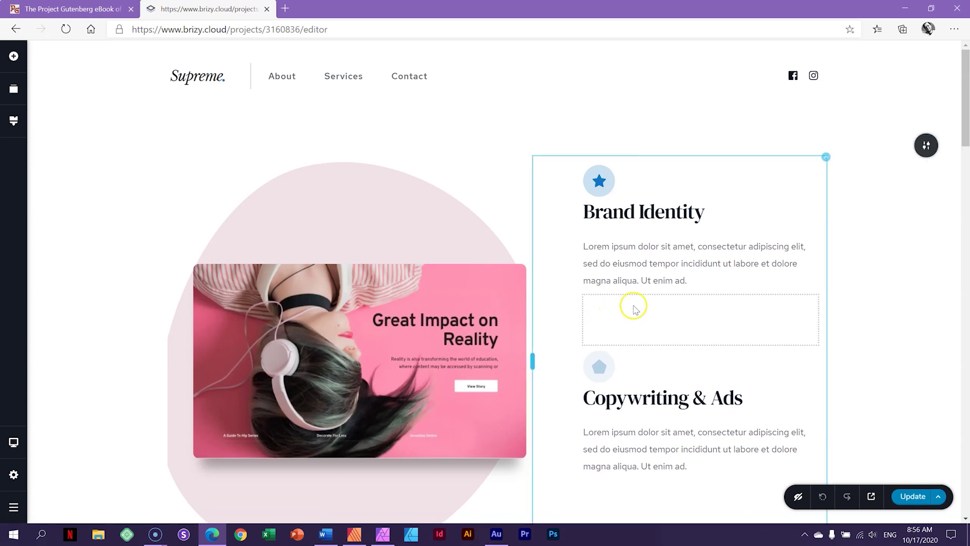
# Step: Insert the Features block 'Give your clients the best possible experience' at the page bottom
pyautogui.scroll(-15, 844, 288)
pyautogui.scroll(-10, 853, 288)
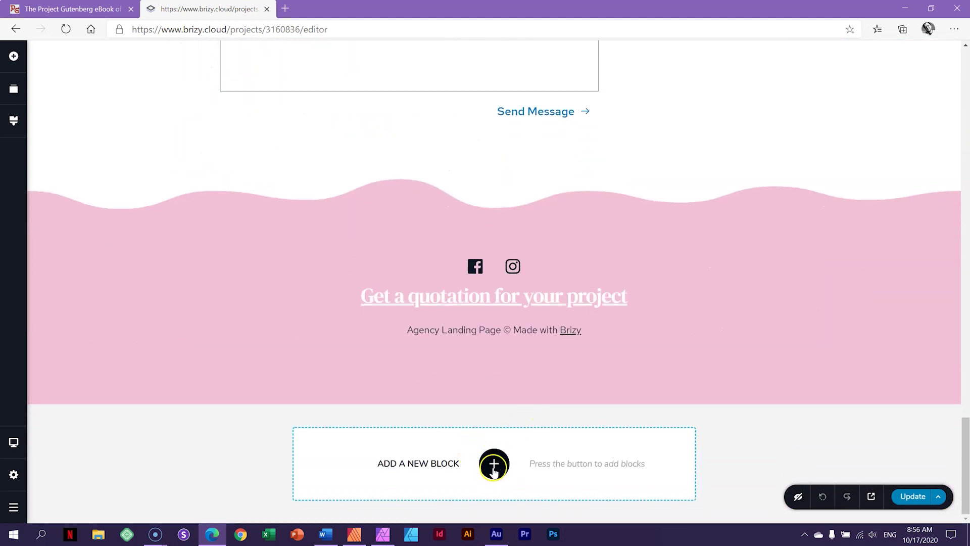
pyautogui.click(490, 469)
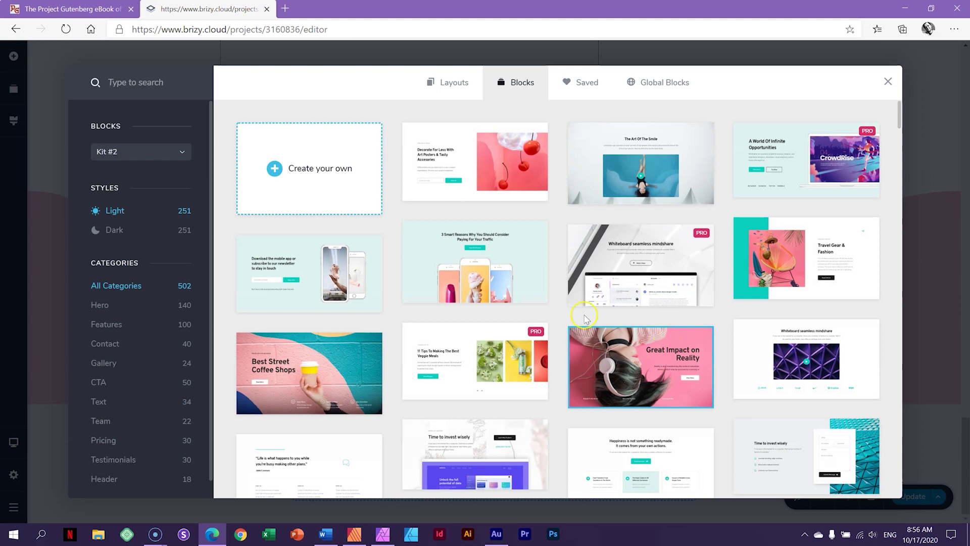
pyautogui.click(106, 324)
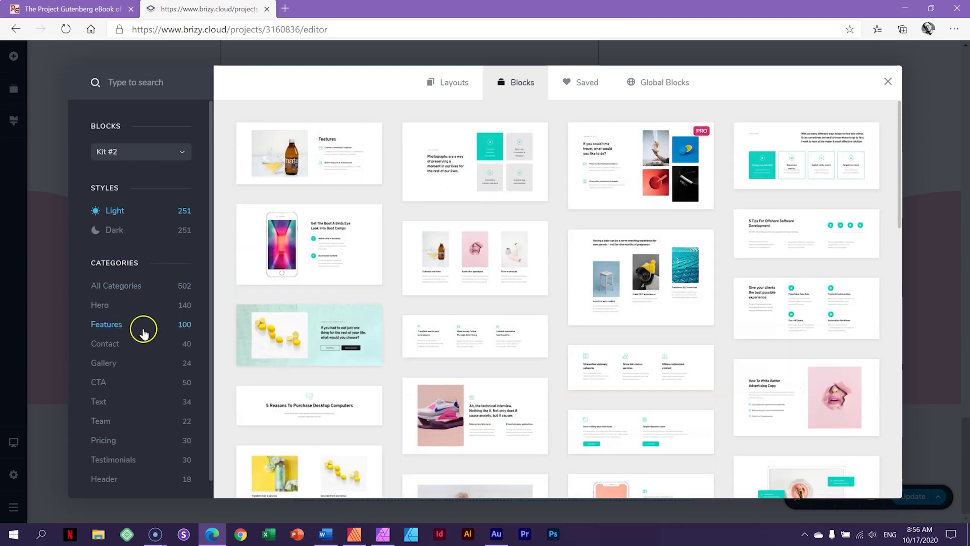
pyautogui.click(830, 299)
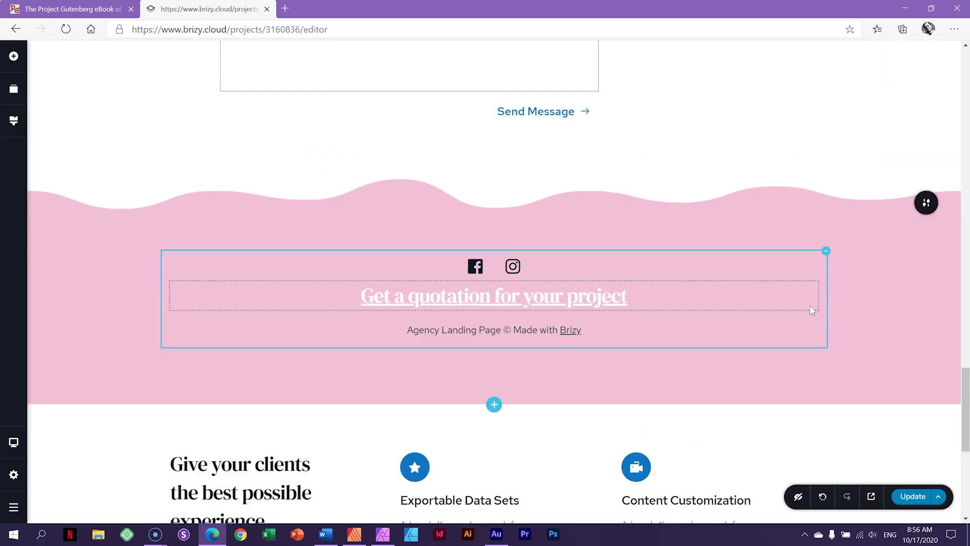
pyautogui.scroll(2, 763, 286)
pyautogui.scroll(-4, 824, 260)
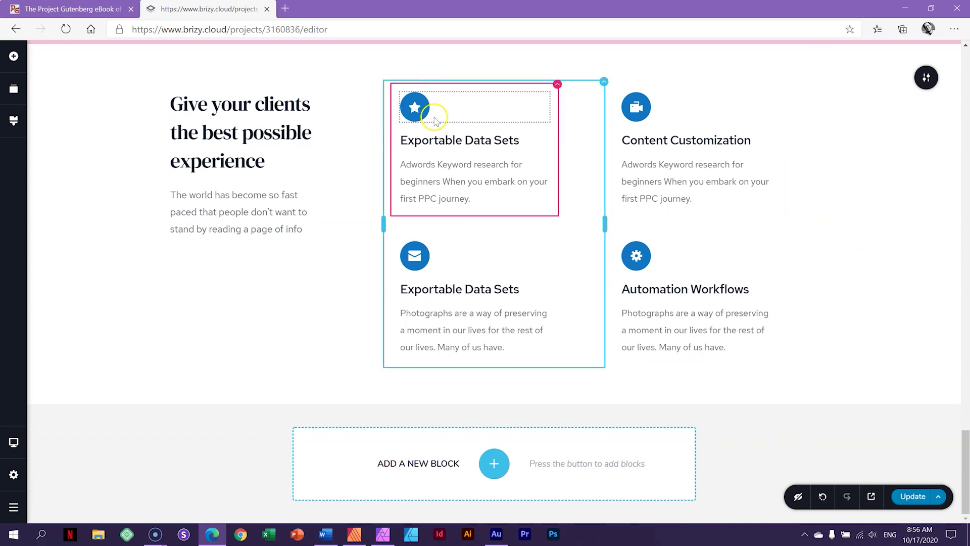
# Step: Enter text editing on the Adwords Keyword research paragraph and reach its alignment button
pyautogui.moveTo(558, 84)
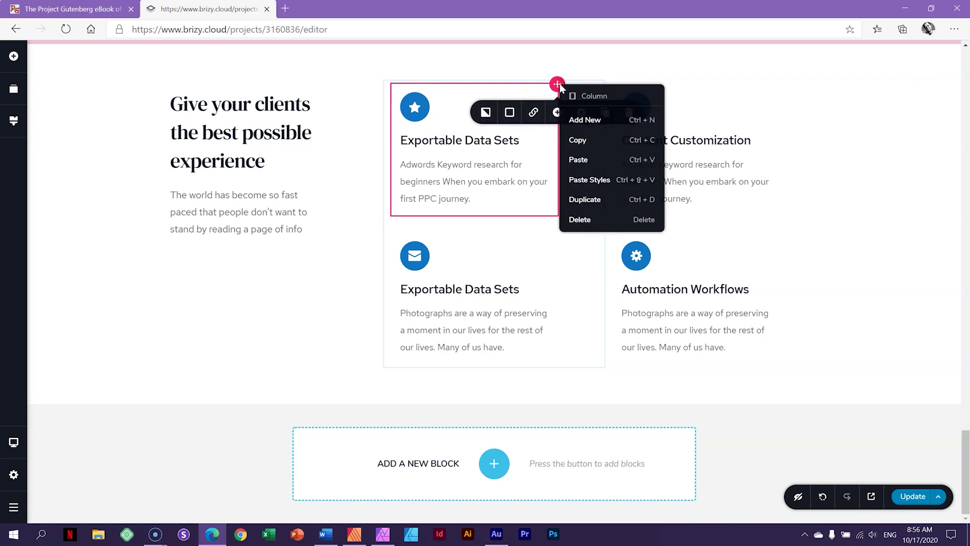
pyautogui.click(426, 108)
pyautogui.click(424, 140)
pyautogui.click(427, 197)
pyautogui.click(883, 164)
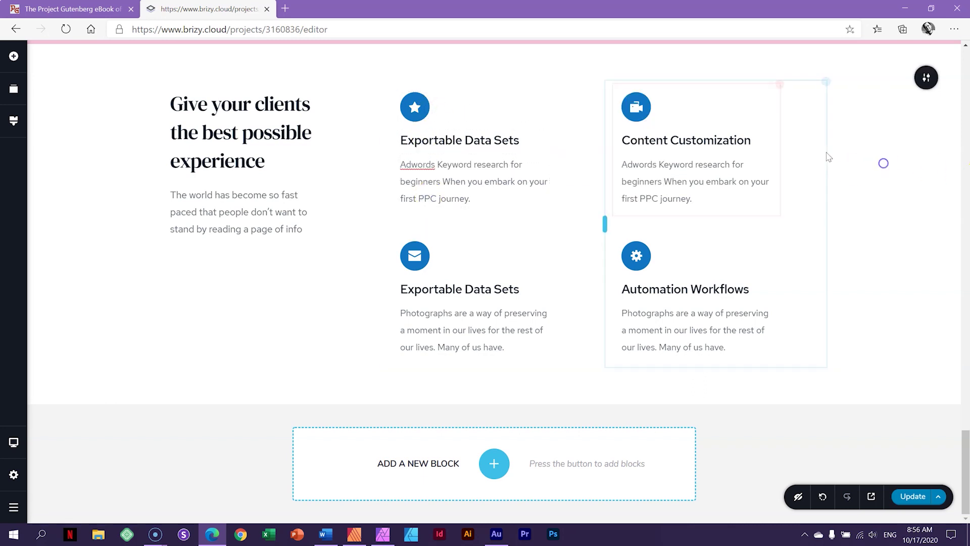
pyautogui.click(458, 183)
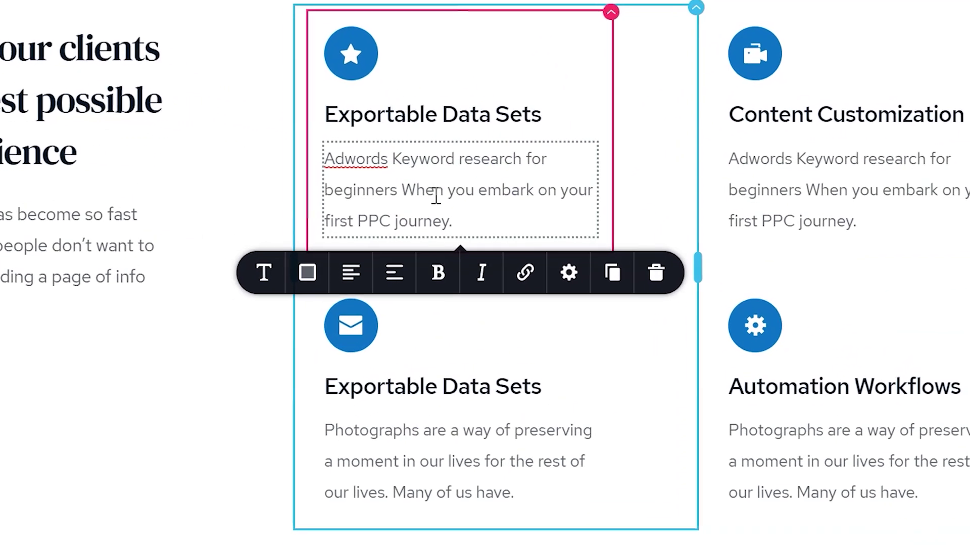
pyautogui.click(435, 196)
pyautogui.click(343, 284)
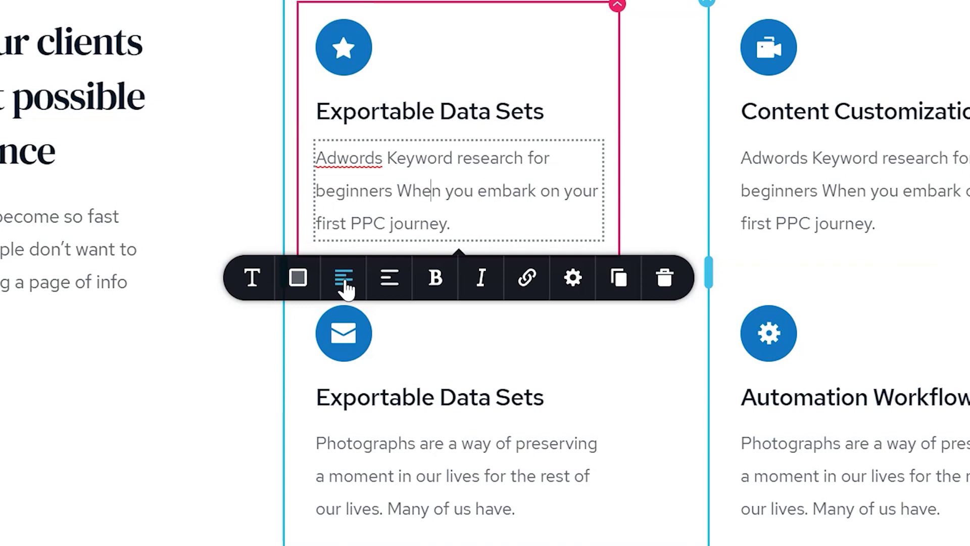
# Step: Cycle the Adwords Keyword research paragraph through center and right to Justify, then deselect
pyautogui.click(345, 285)
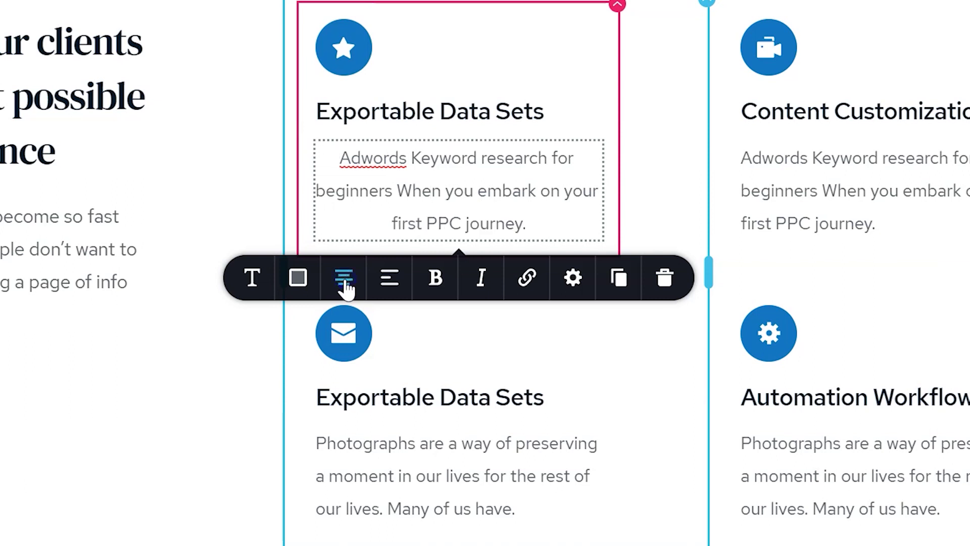
pyautogui.click(345, 285)
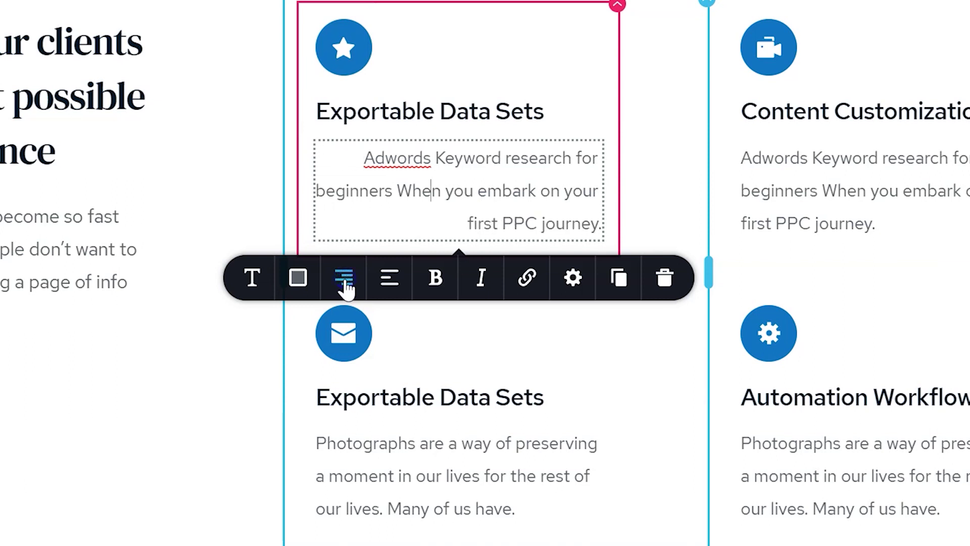
pyautogui.click(345, 286)
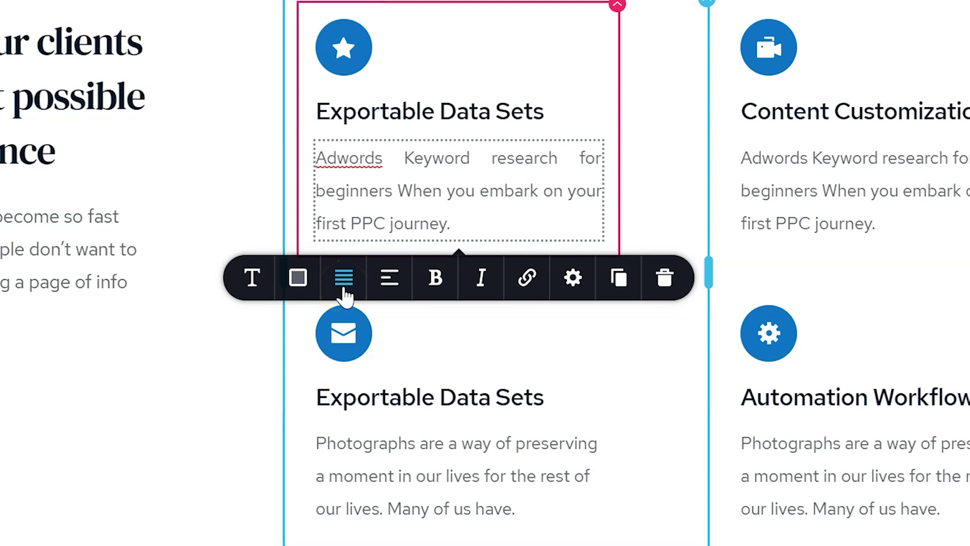
pyautogui.click(274, 224)
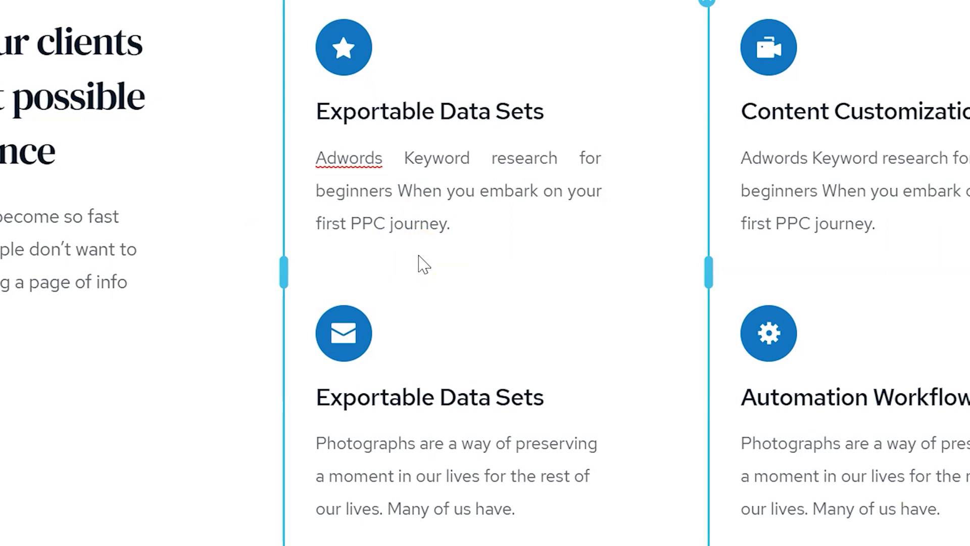
# Step: Select the top feature box and enter editing of its Exportable Data Sets paragraph
pyautogui.click(481, 255)
pyautogui.click(570, 332)
pyautogui.click(434, 210)
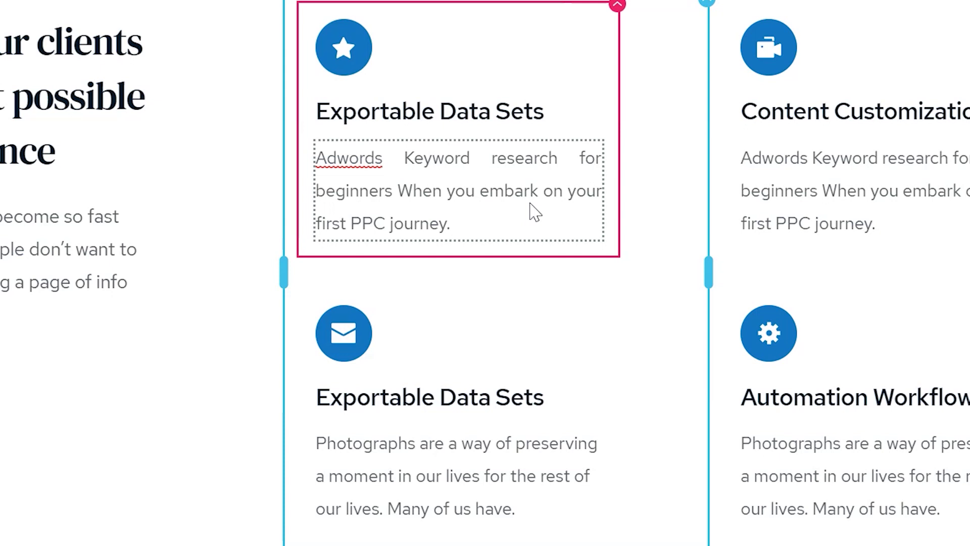
pyautogui.click(344, 200)
pyautogui.click(403, 192)
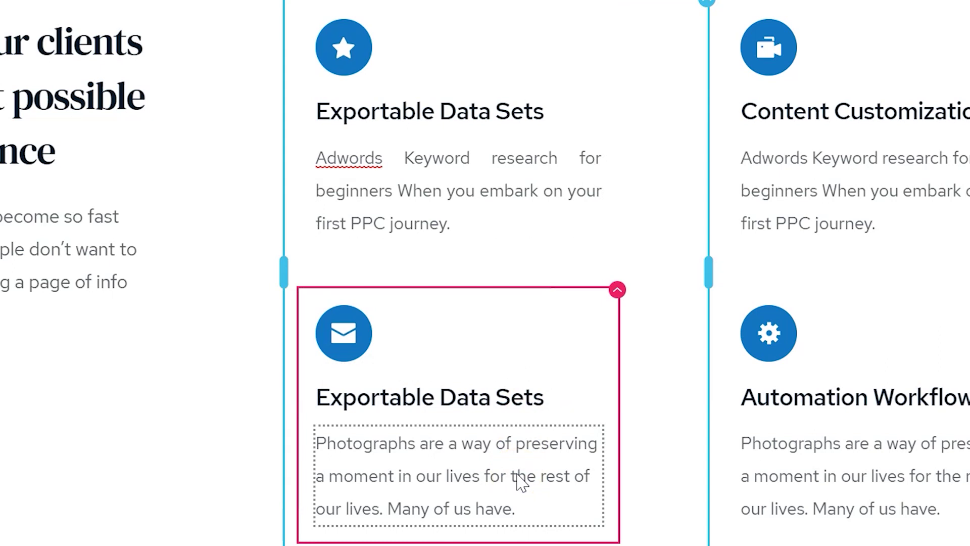
pyautogui.click(602, 160)
pyautogui.click(468, 188)
# Step: Cycle the paragraph's alignment through center, right and justify, stopping on left
pyautogui.click(345, 279)
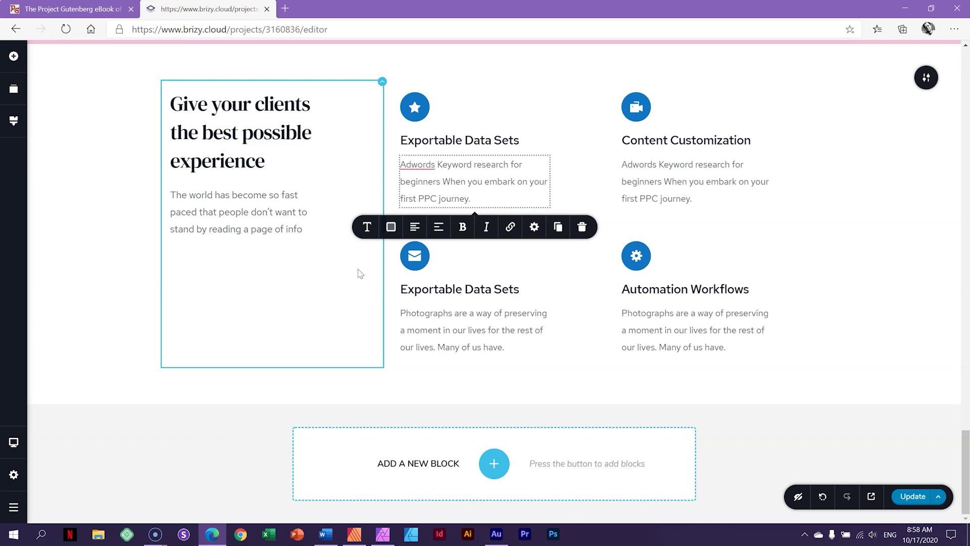
pyautogui.click(415, 227)
pyautogui.click(415, 227)
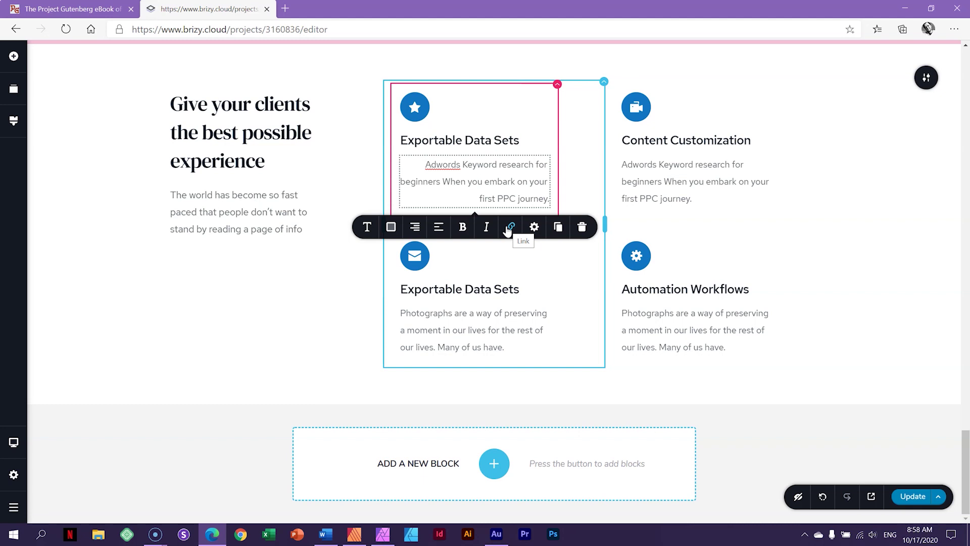
pyautogui.click(415, 227)
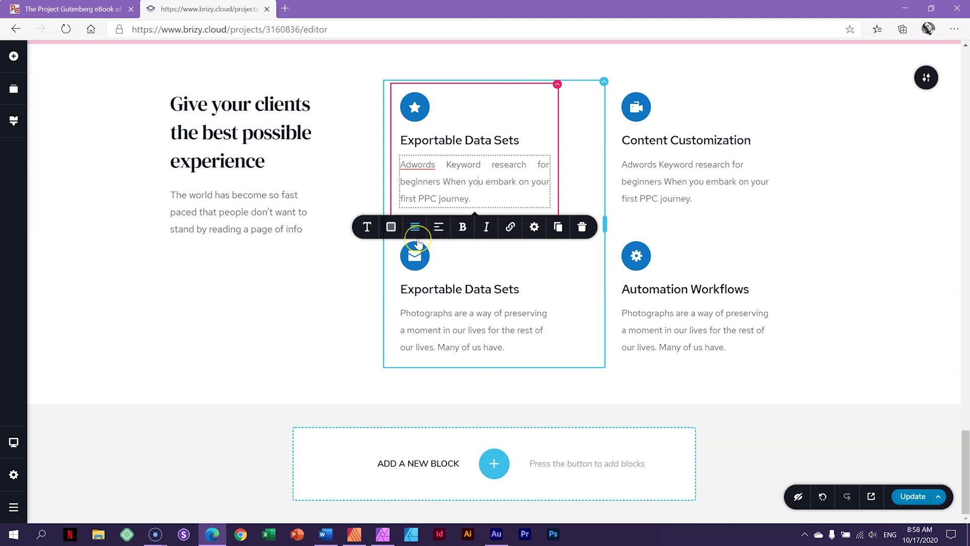
pyautogui.click(416, 231)
pyautogui.click(417, 232)
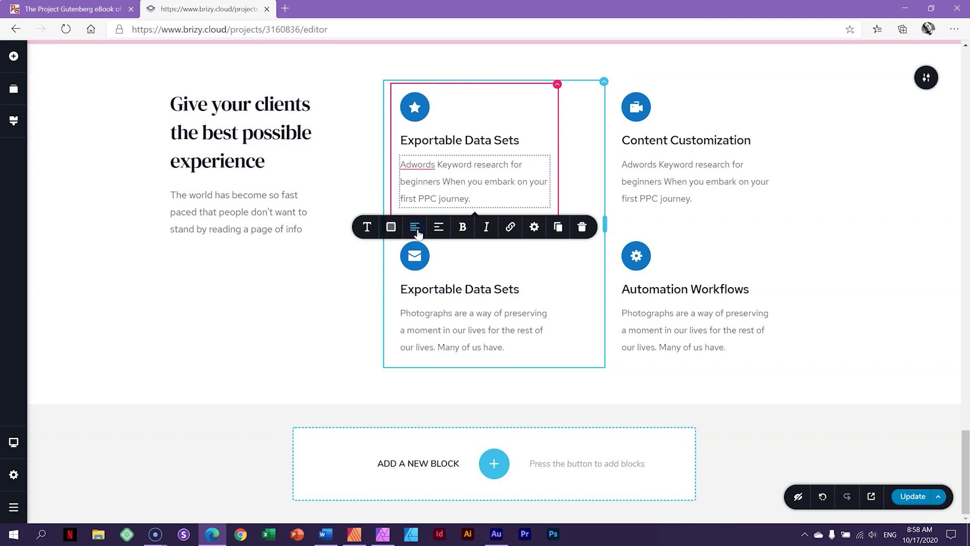
# Step: Add an empty Create-your-own block at the bottom of the page
pyautogui.scroll(10, 824, 210)
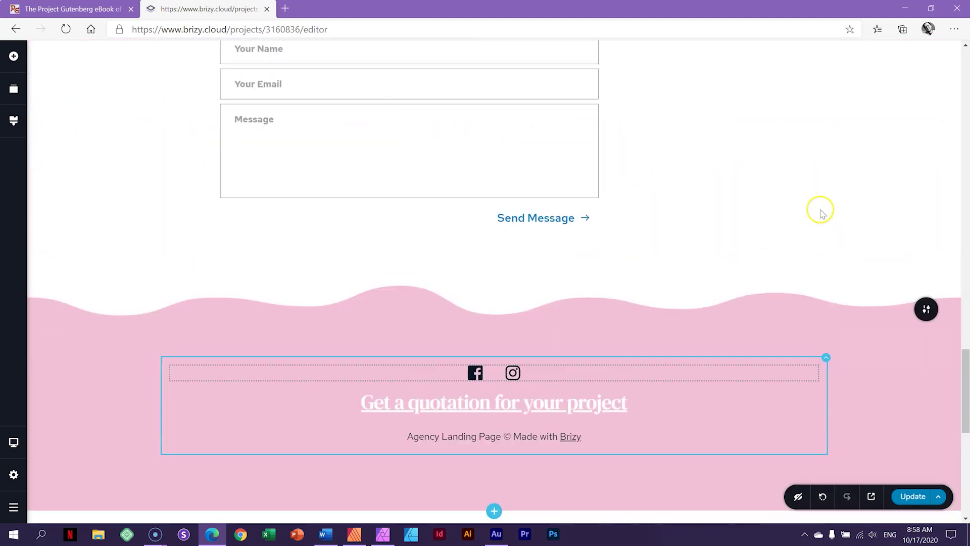
pyautogui.scroll(5, 821, 212)
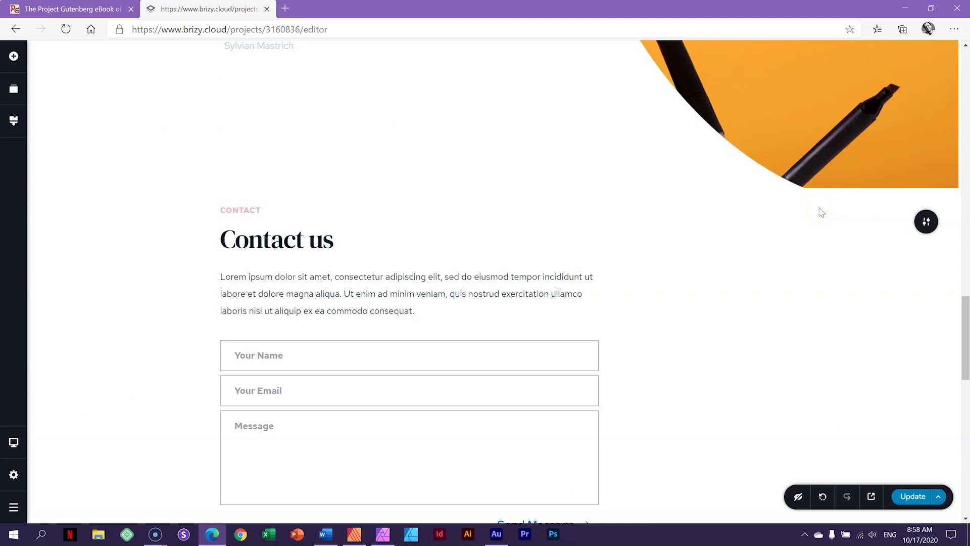
pyautogui.scroll(-8, 659, 295)
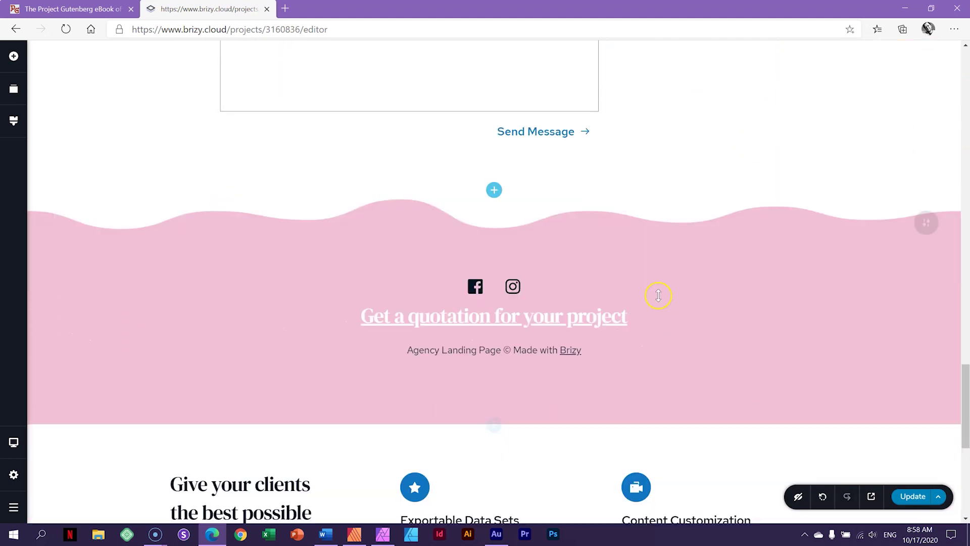
pyautogui.scroll(-8, 657, 296)
pyautogui.click(494, 462)
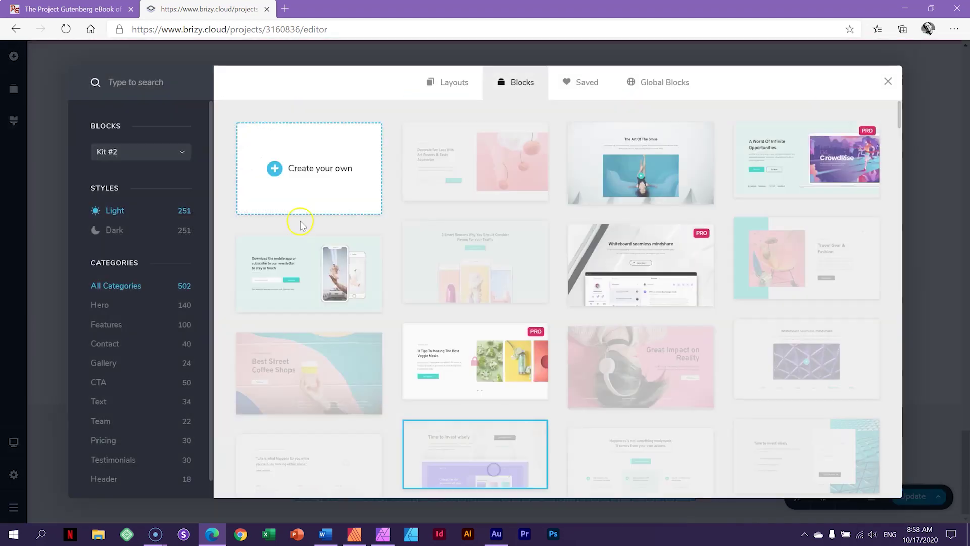
pyautogui.click(296, 179)
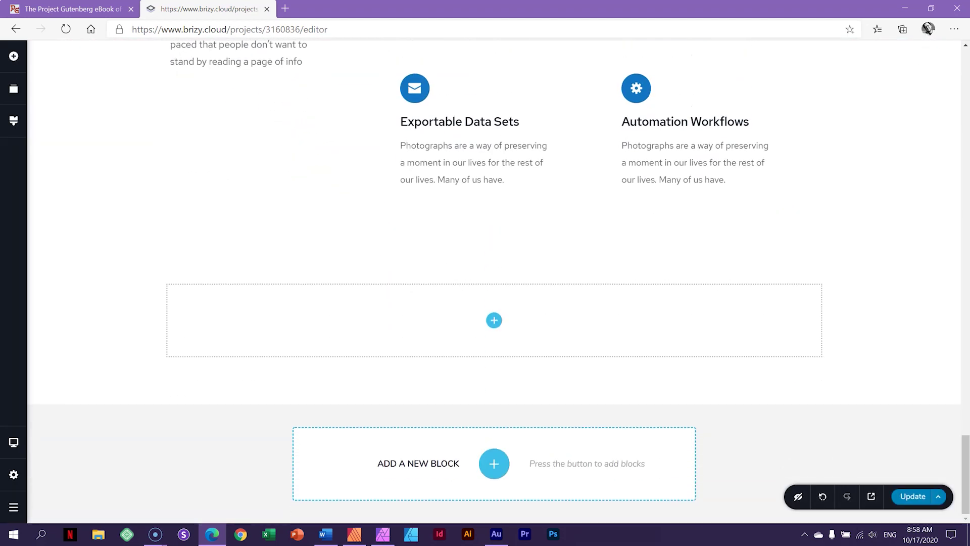
# Step: Drag a Text element into the new block and replace its placeholder with the pasted Dracula passage
pyautogui.click(13, 57)
pyautogui.moveTo(71, 137); pyautogui.dragTo(492, 382)
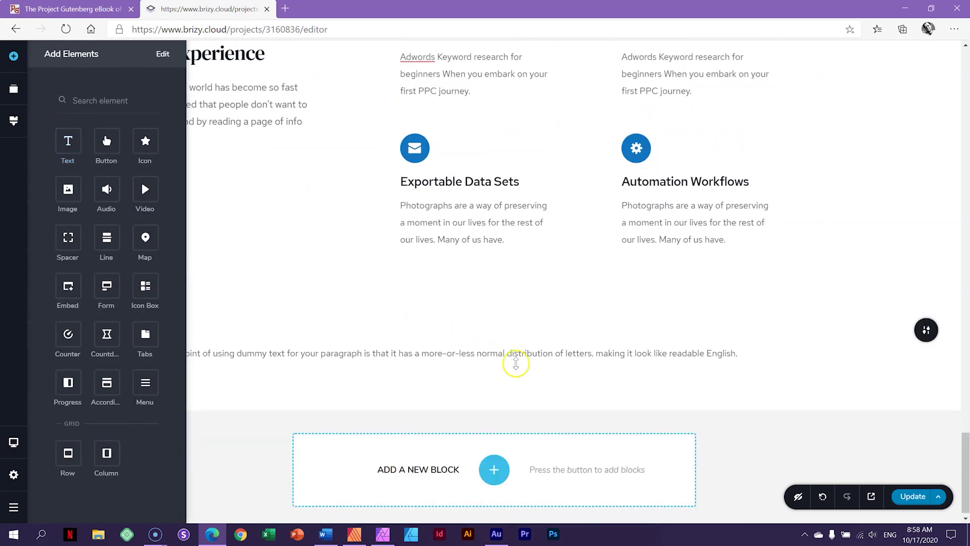
pyautogui.click(479, 348)
pyautogui.doubleClick(479, 348)
pyautogui.click(480, 348)
pyautogui.tripleClick(479, 347)
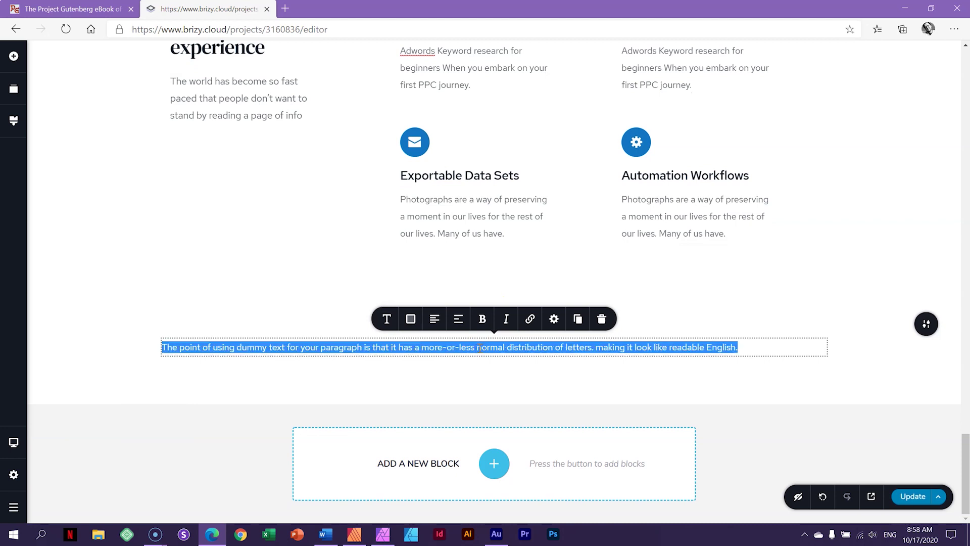
pyautogui.click(480, 349)
pyautogui.hotkey('ctrl', 'a')
pyautogui.hotkey('ctrl', 'v')
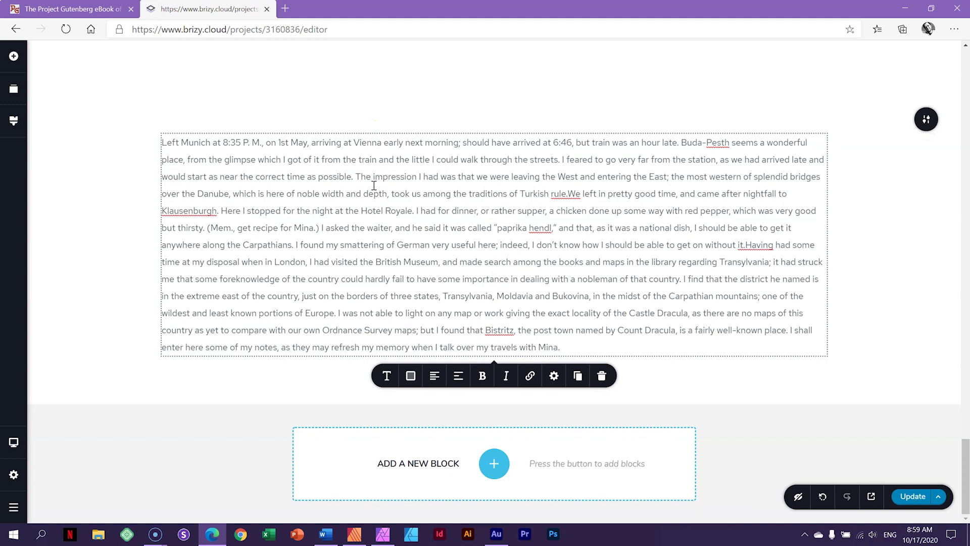
# Step: Cycle the Dracula passage's alignment to Justify and deselect to preview it
pyautogui.click(433, 377)
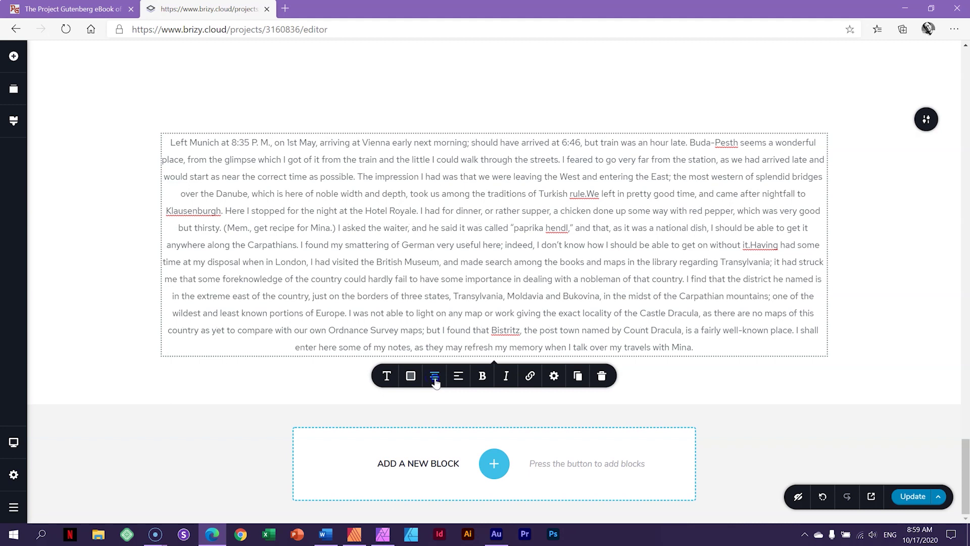
pyautogui.click(433, 377)
pyautogui.click(433, 377)
pyautogui.click(708, 303)
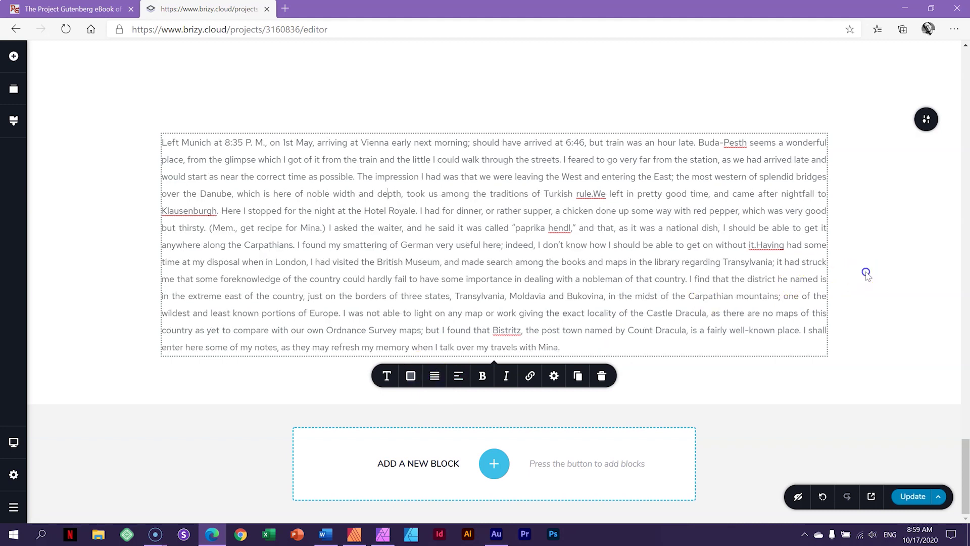
pyautogui.click(828, 280)
pyautogui.click(849, 272)
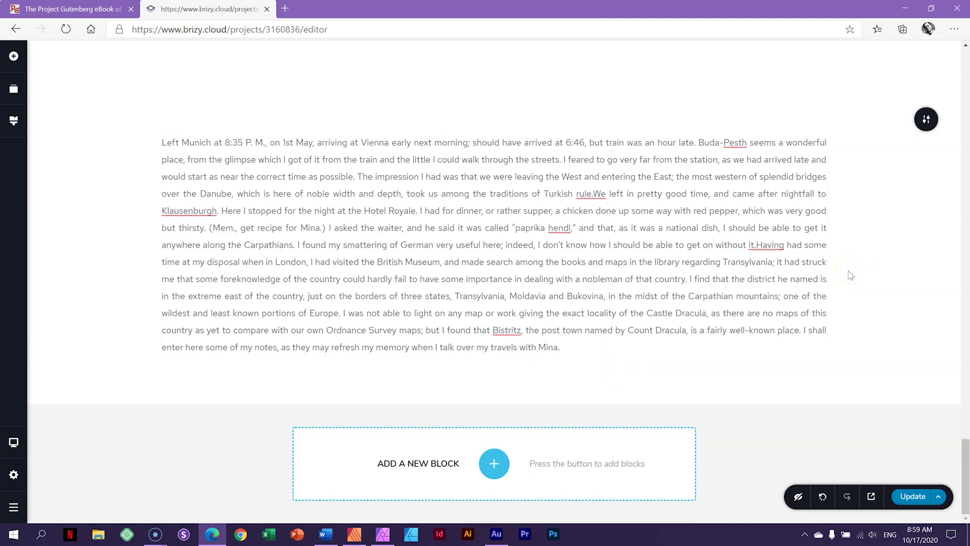
# Step: Check the passage's typography settings, then bring up the desktop/tablet/mobile view choice
pyautogui.click(520, 248)
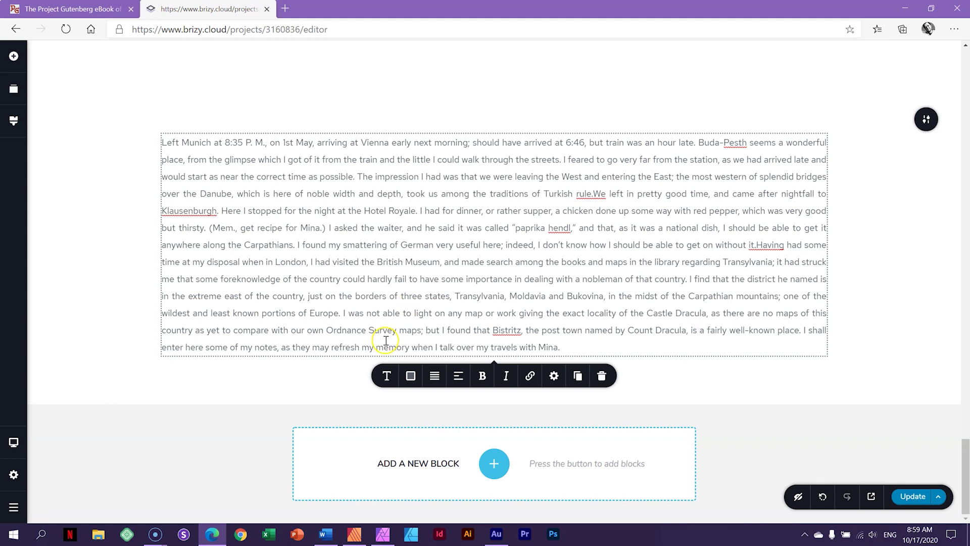
pyautogui.click(387, 375)
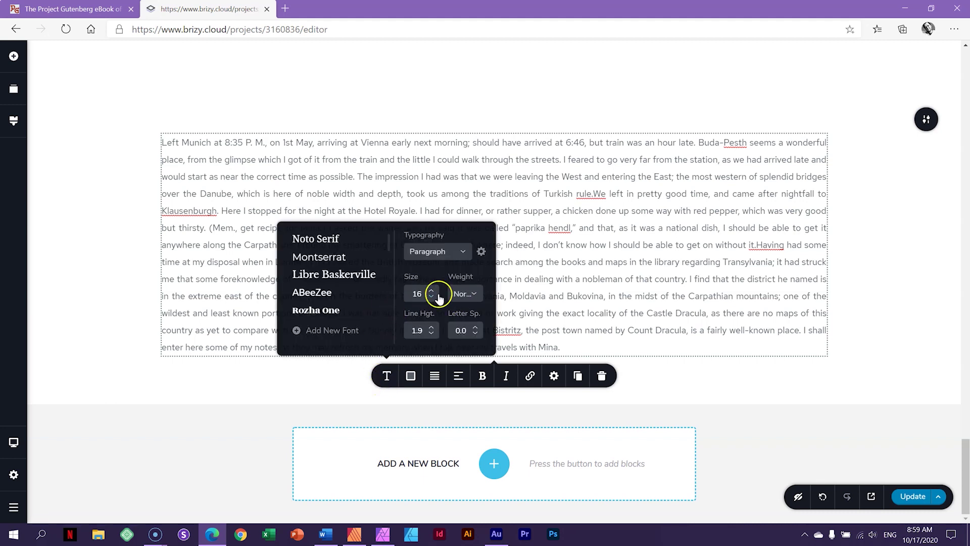
pyautogui.click(594, 263)
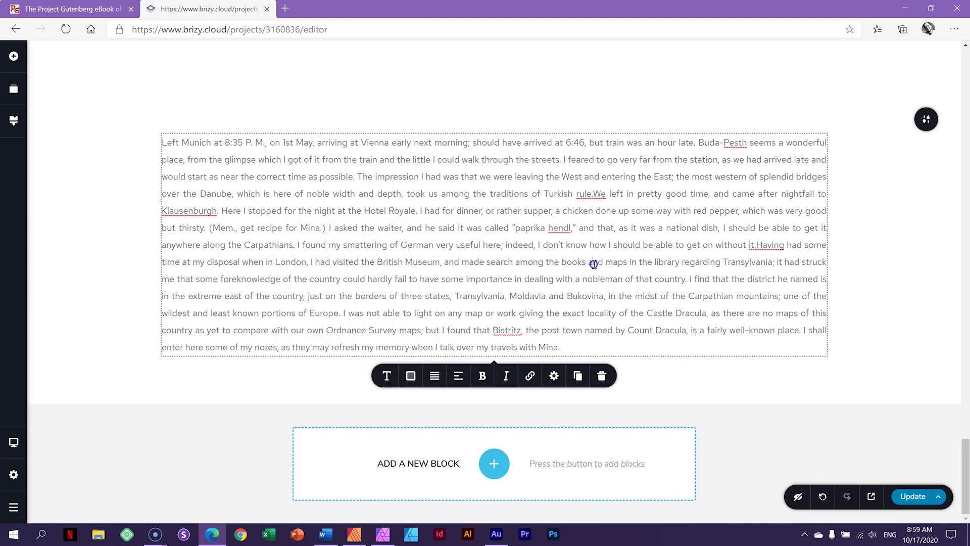
pyautogui.click(863, 230)
pyautogui.click(883, 205)
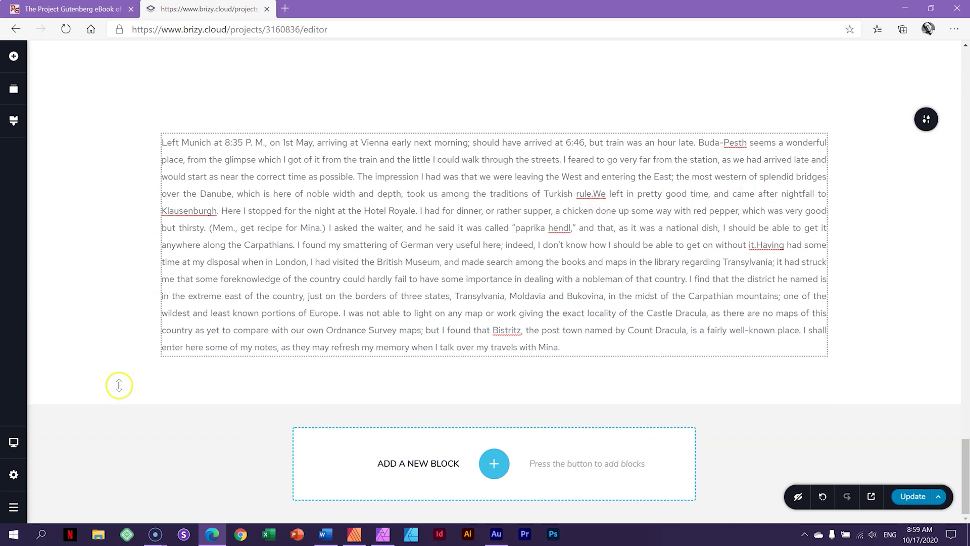
pyautogui.click(13, 442)
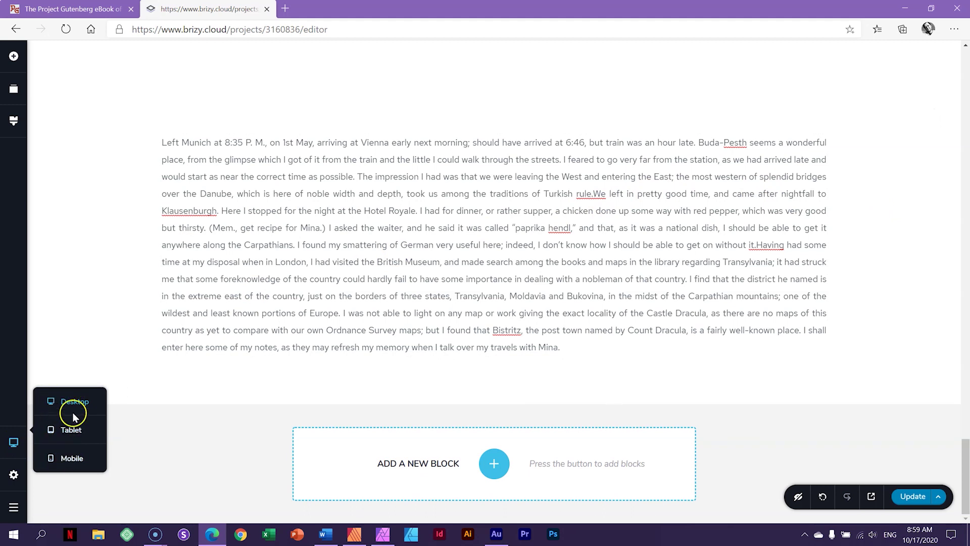
# Step: In Tablet view, give the Dracula text block a 39 px right and 64 px left margin
pyautogui.click(70, 431)
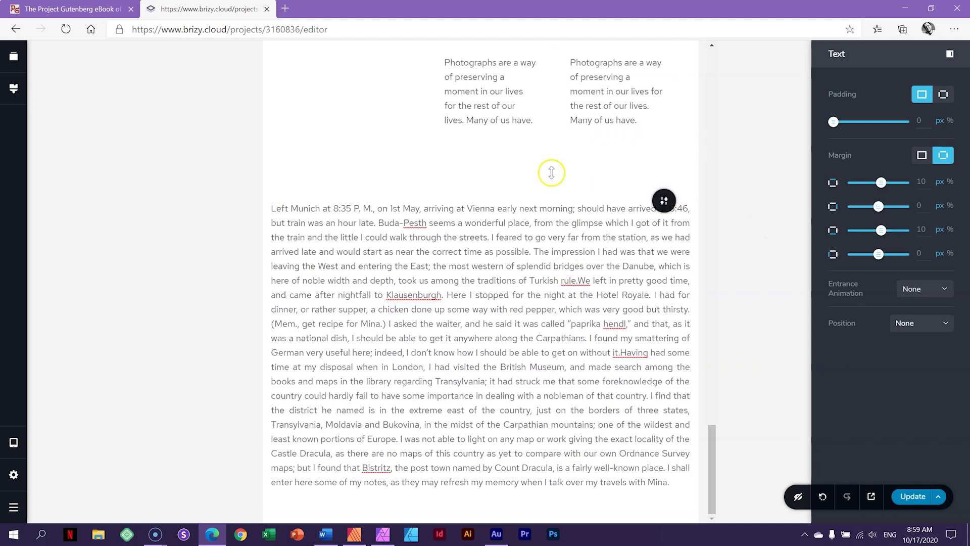
pyautogui.click(271, 252)
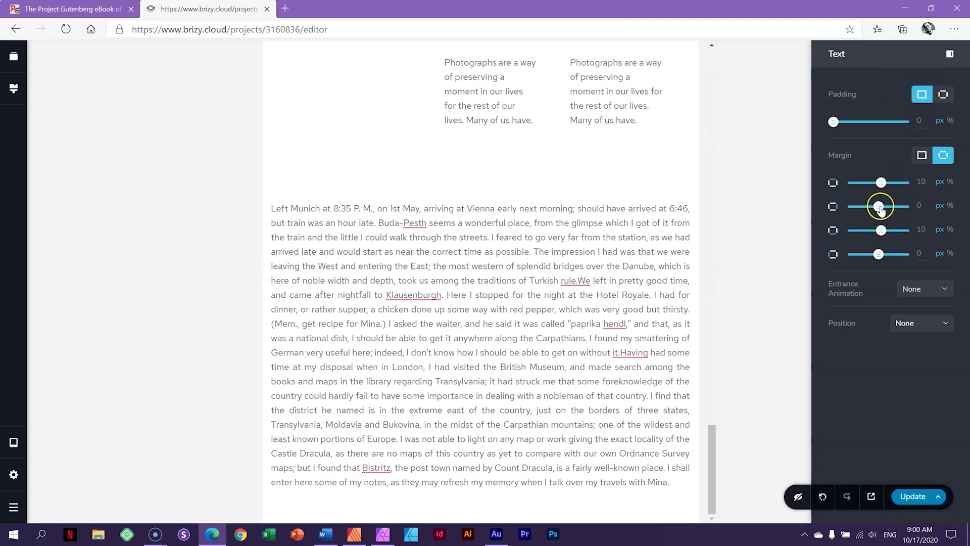
pyautogui.moveTo(880, 207); pyautogui.dragTo(888, 206)
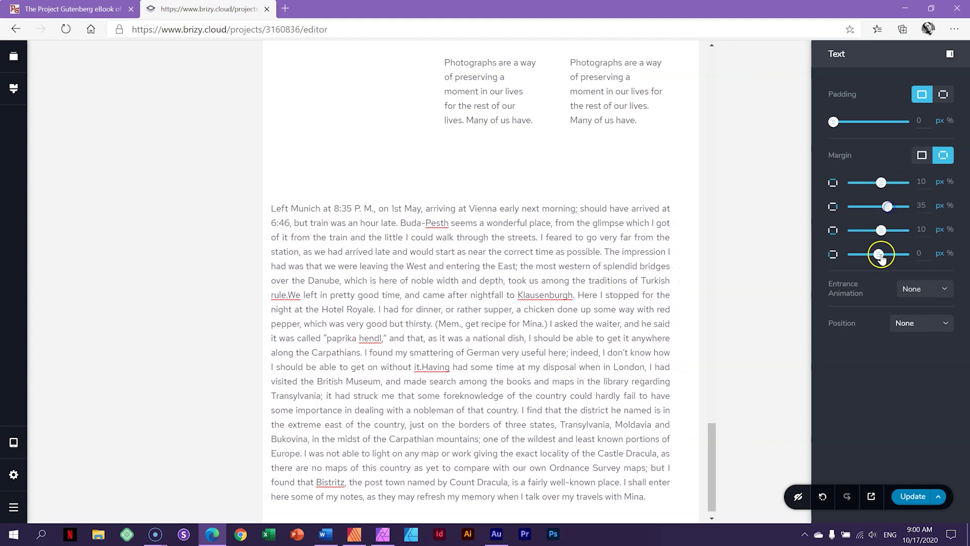
pyautogui.moveTo(879, 253); pyautogui.dragTo(892, 254)
pyautogui.moveTo(889, 207); pyautogui.dragTo(888, 206)
pyautogui.click(892, 254)
pyautogui.moveTo(892, 254); pyautogui.dragTo(894, 254)
pyautogui.scroll(-1, 600, 244)
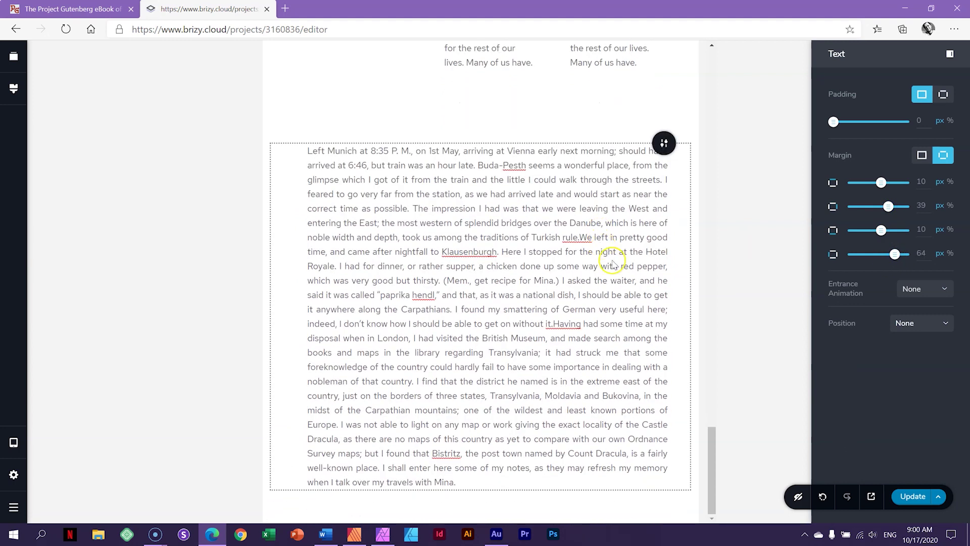
# Step: Switch to Mobile view and give the Munich text block right margin 31 and left margin 33
pyautogui.click(11, 447)
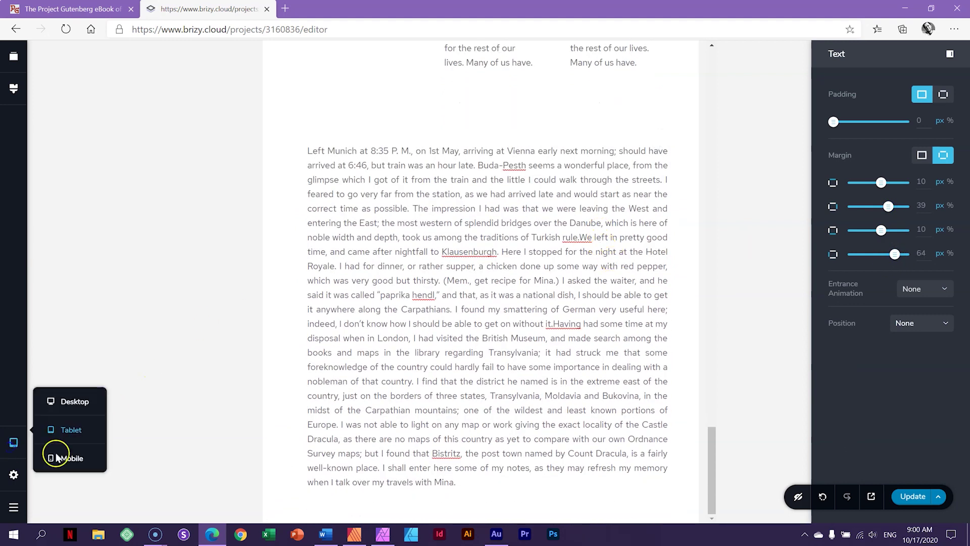
pyautogui.click(65, 456)
pyautogui.scroll(-10, 515, 262)
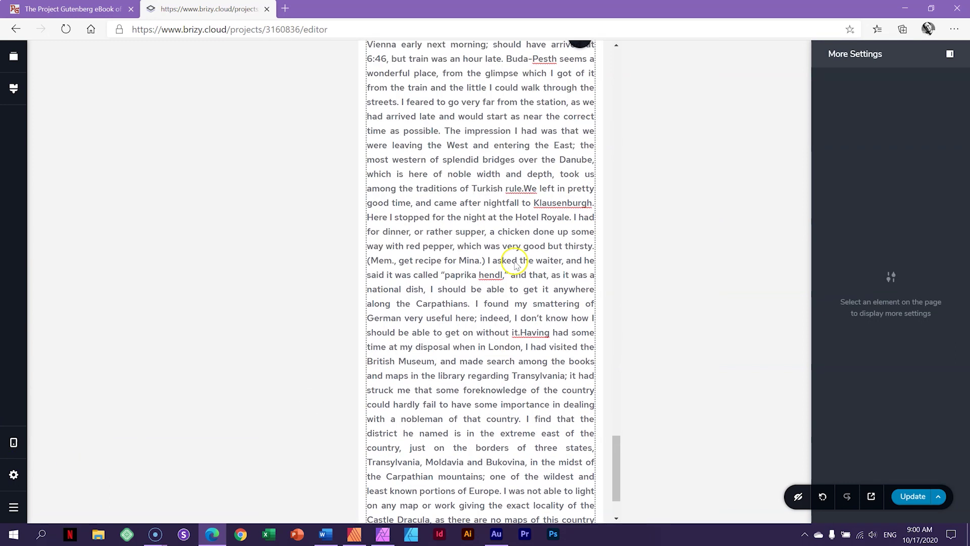
pyautogui.scroll(3, 548, 169)
pyautogui.scroll(3, 548, 167)
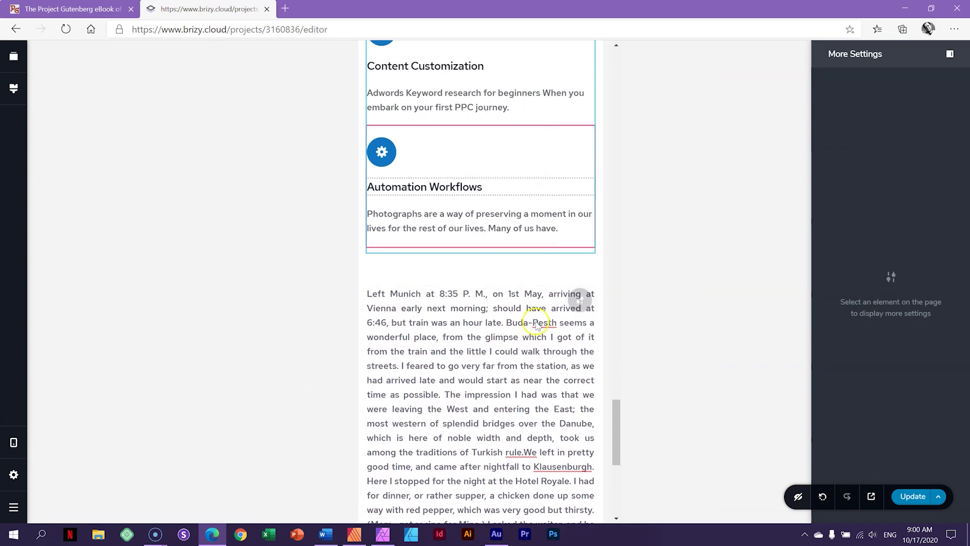
pyautogui.click(533, 365)
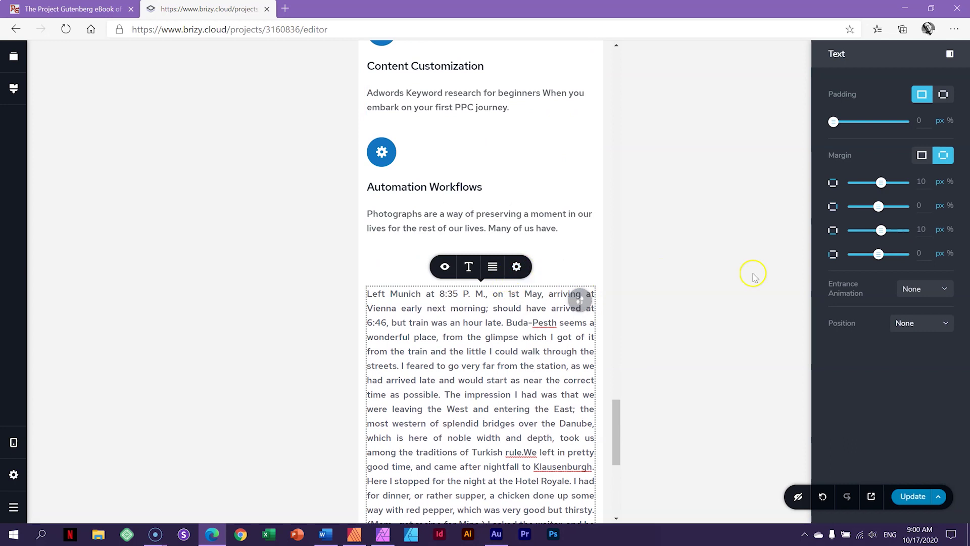
pyautogui.moveTo(884, 211); pyautogui.dragTo(892, 214)
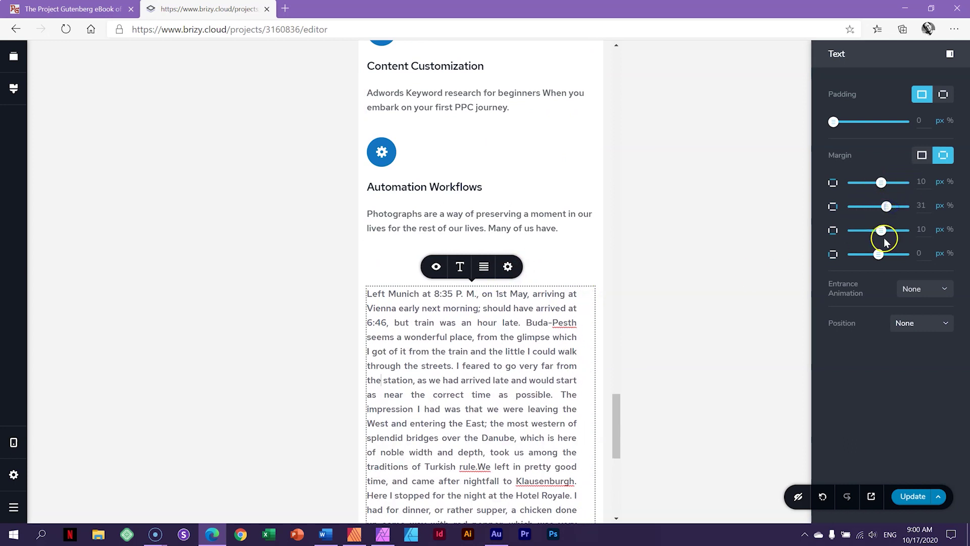
pyautogui.moveTo(879, 254); pyautogui.dragTo(887, 254)
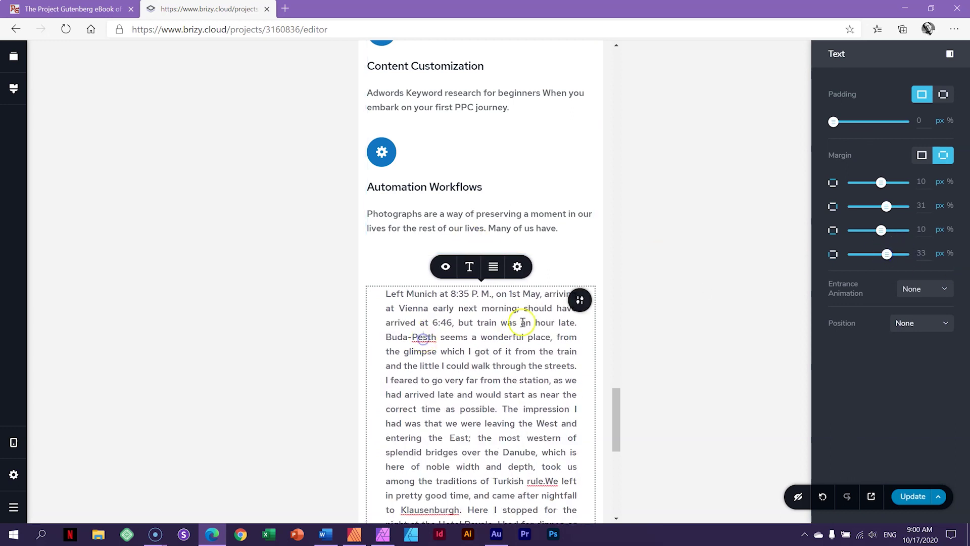
# Step: Try center and justify on the mobile paragraph, settling on left alignment
pyautogui.scroll(-8, 521, 326)
pyautogui.scroll(4, 522, 320)
pyautogui.scroll(1, 523, 319)
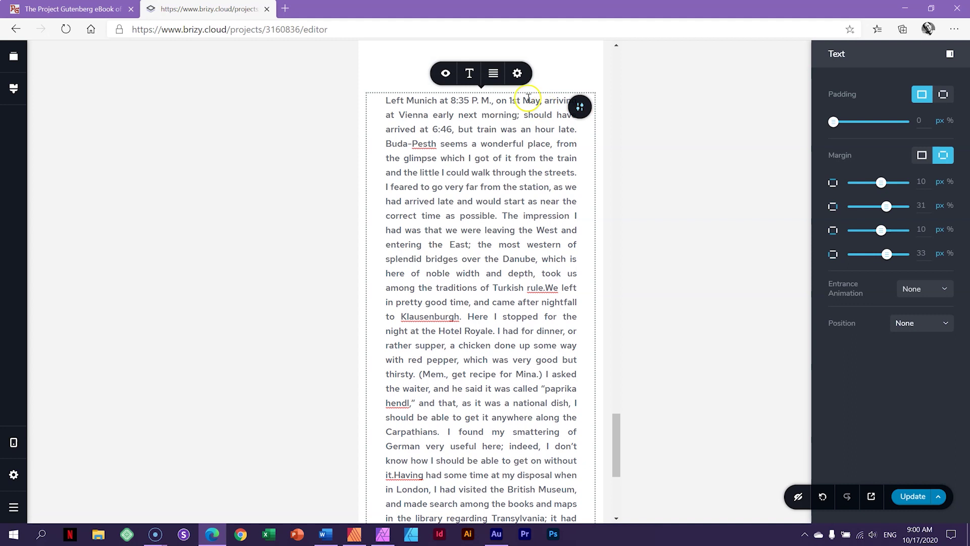
pyautogui.click(493, 76)
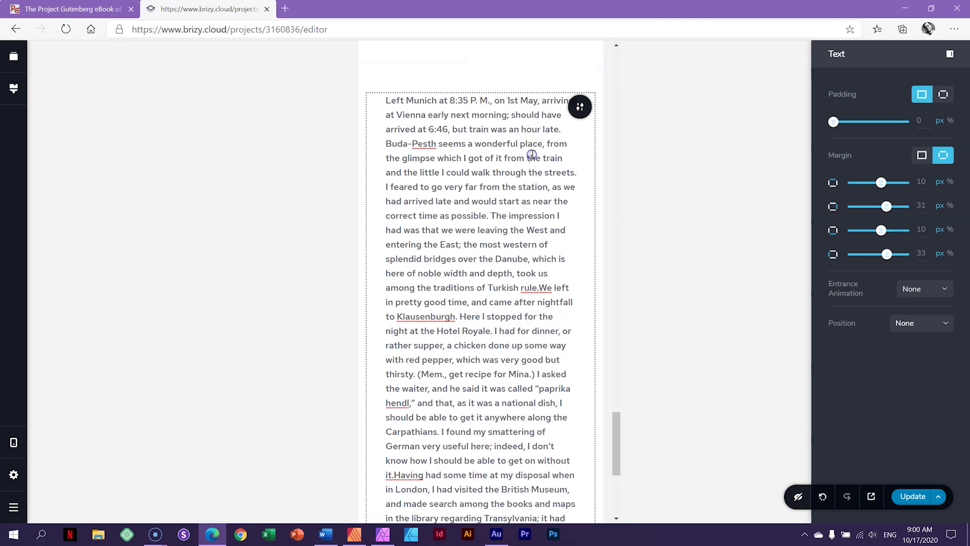
pyautogui.scroll(-6, 533, 154)
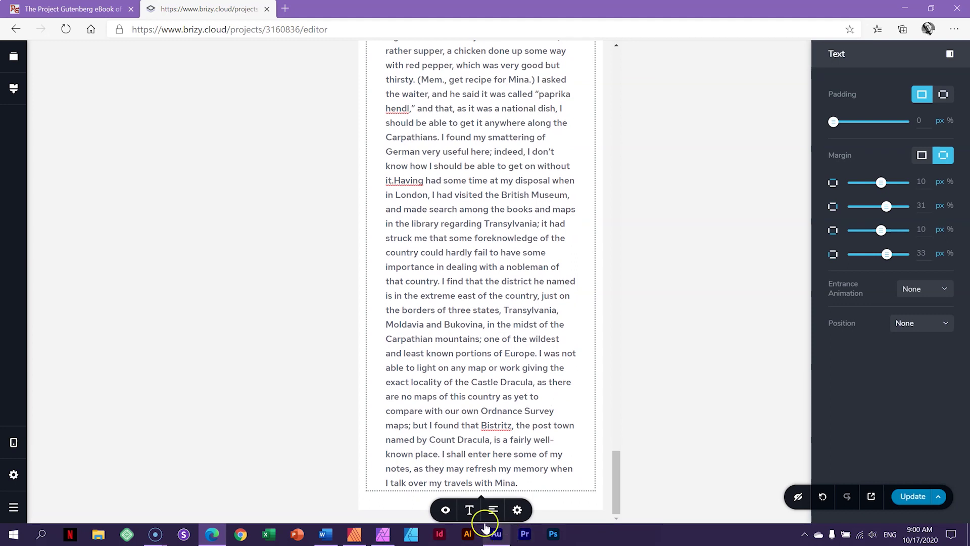
pyautogui.click(493, 509)
pyautogui.click(491, 260)
pyautogui.click(493, 260)
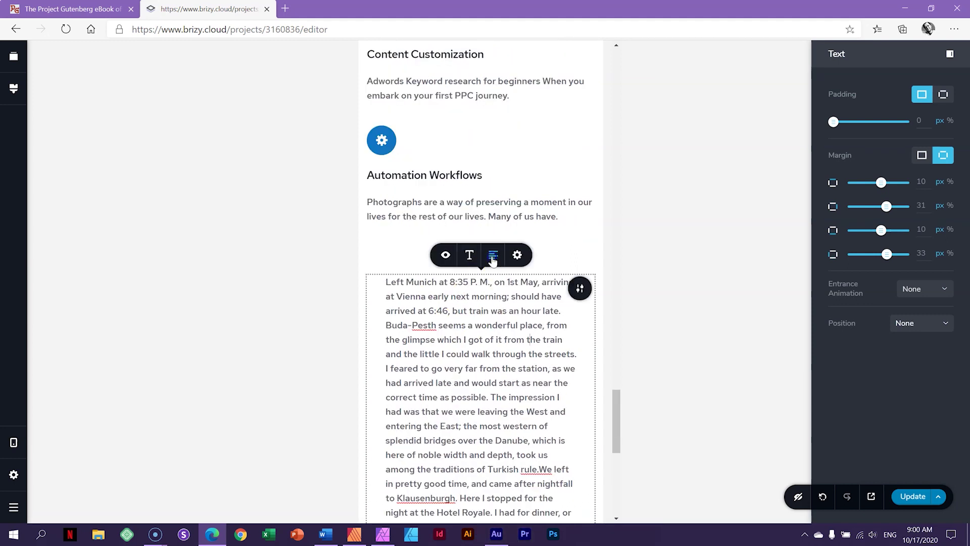
pyautogui.click(489, 331)
pyautogui.click(540, 303)
pyautogui.scroll(-6, 540, 304)
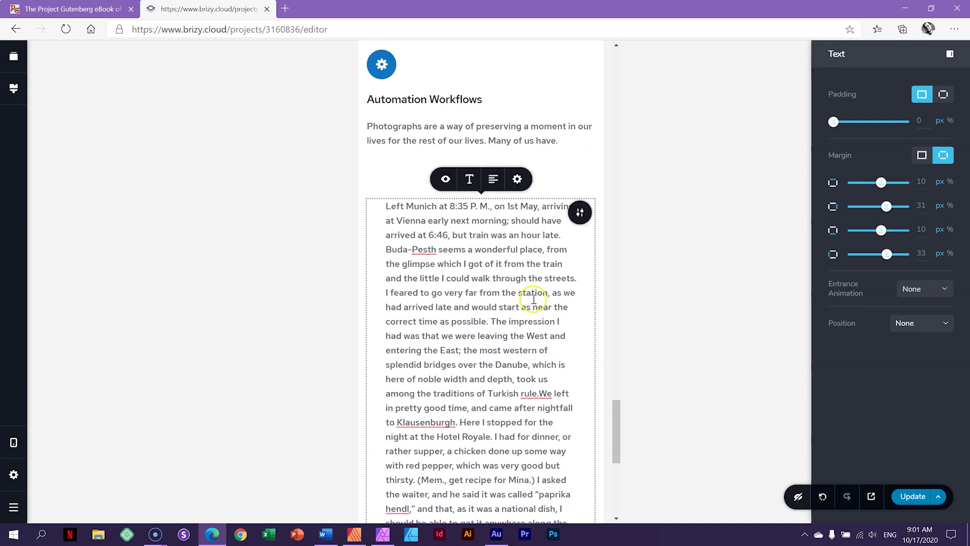
pyautogui.scroll(-6, 532, 304)
# Step: Switch the editor to Desktop view and scroll to the justified Dracula passage
pyautogui.moveTo(13, 442)
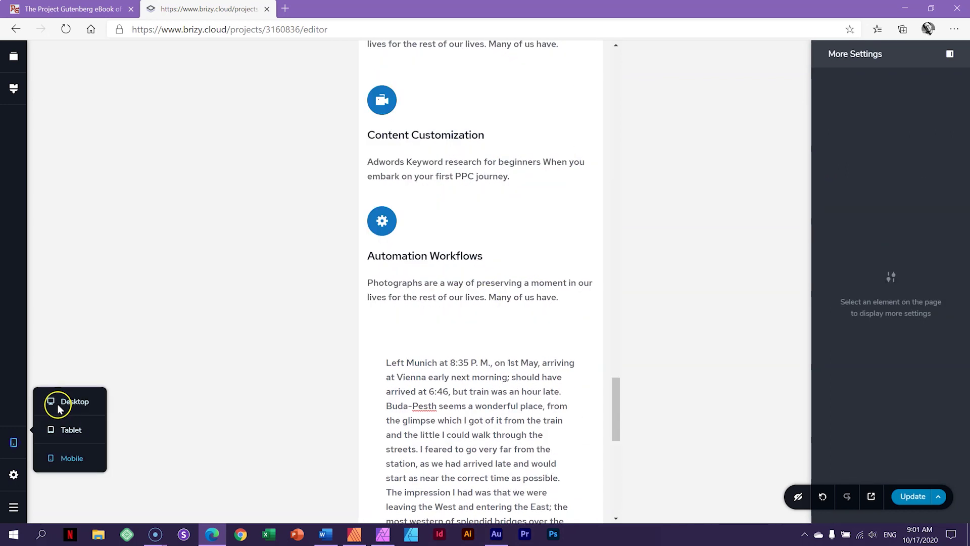
pyautogui.click(61, 400)
pyautogui.scroll(8, 510, 340)
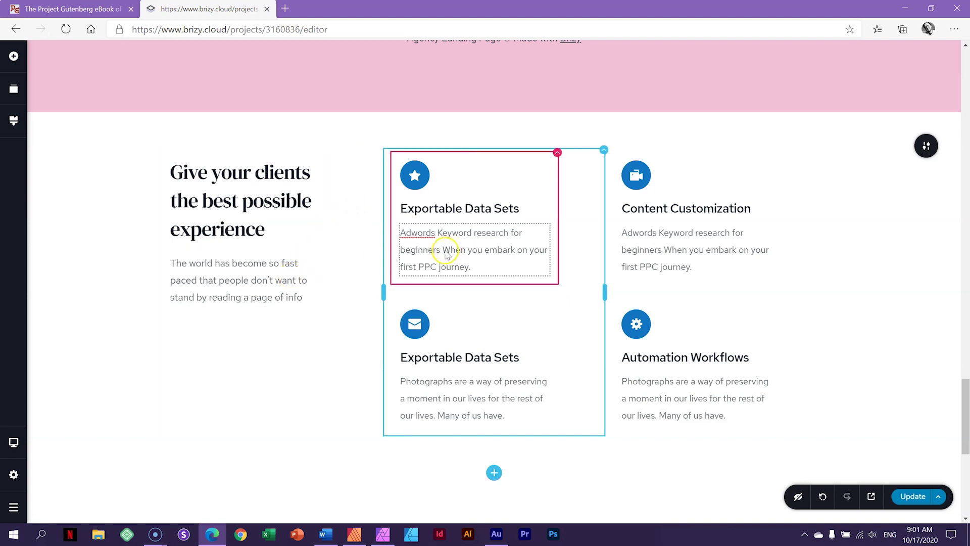
pyautogui.click(653, 237)
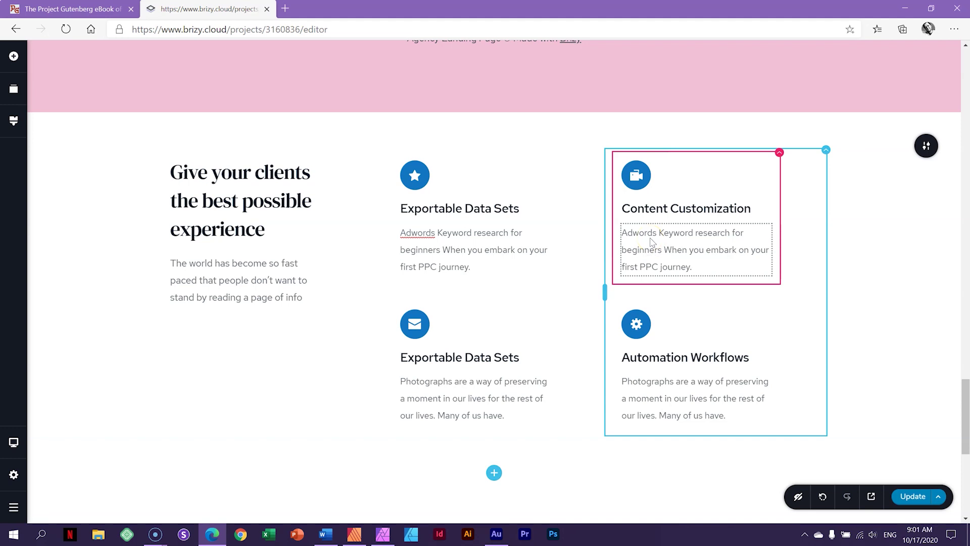
pyautogui.scroll(-8, 652, 242)
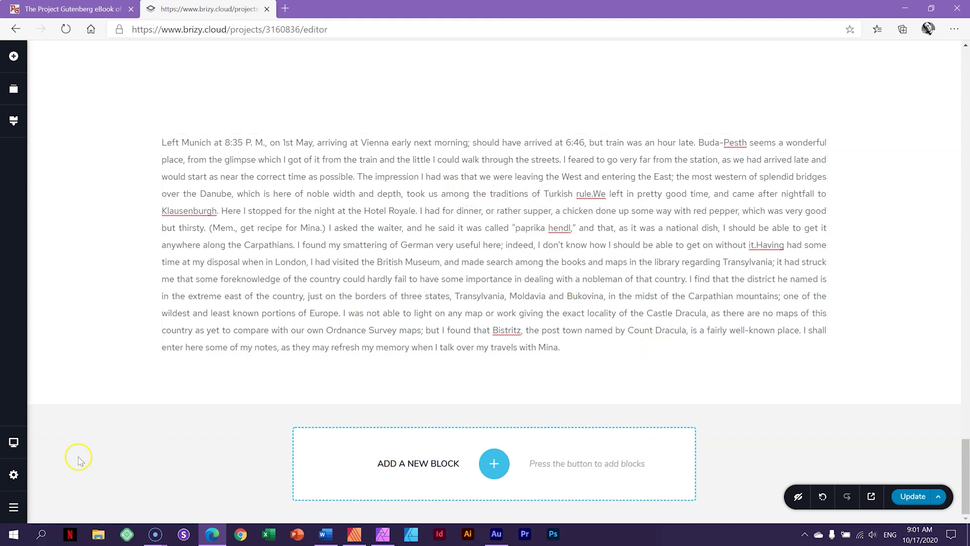
pyautogui.click(14, 442)
pyautogui.click(63, 434)
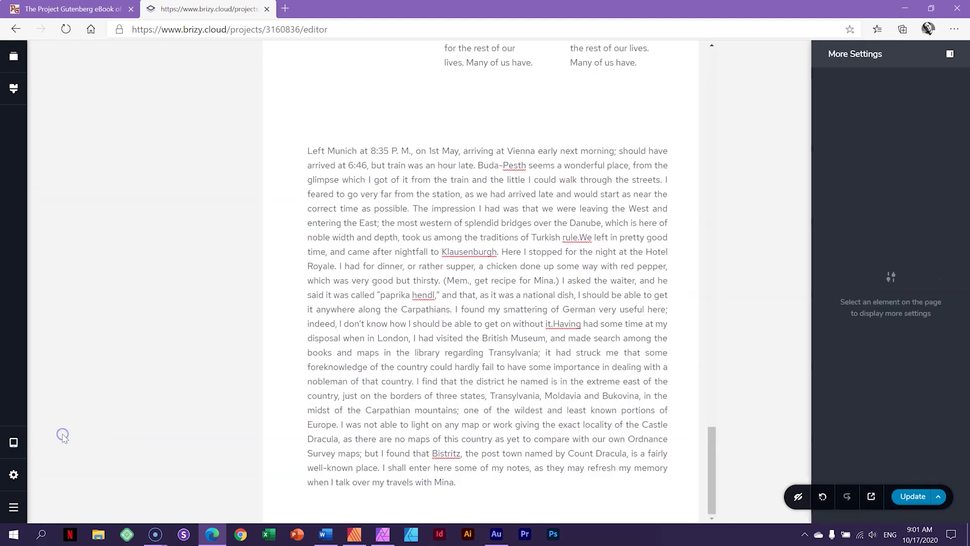
pyautogui.click(14, 444)
pyautogui.click(62, 464)
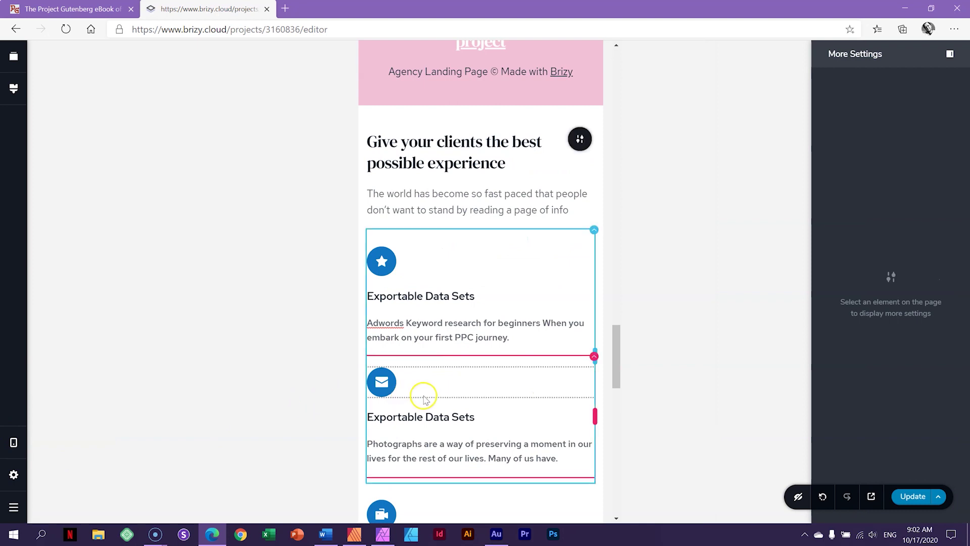
pyautogui.scroll(-8, 424, 396)
pyautogui.scroll(-4, 425, 395)
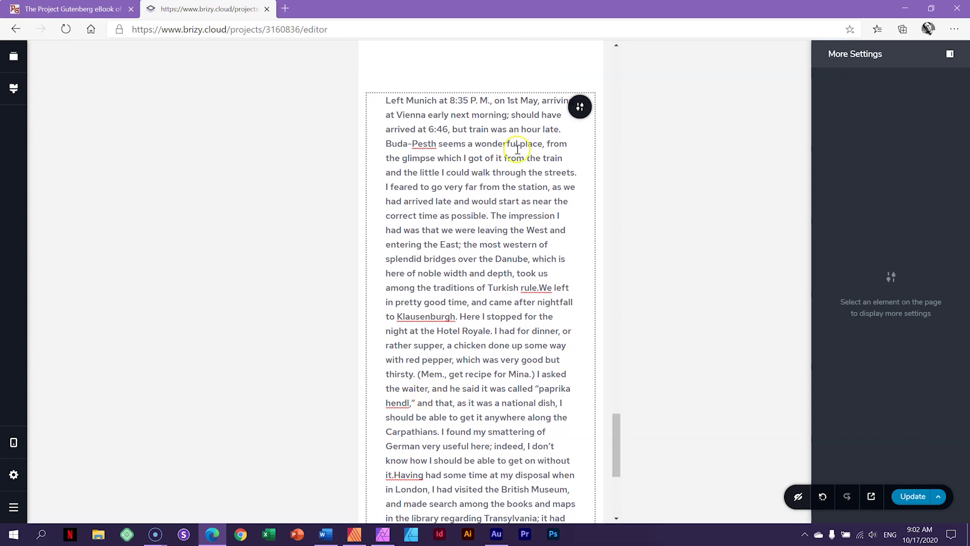
pyautogui.click(473, 133)
pyautogui.scroll(-5, 475, 133)
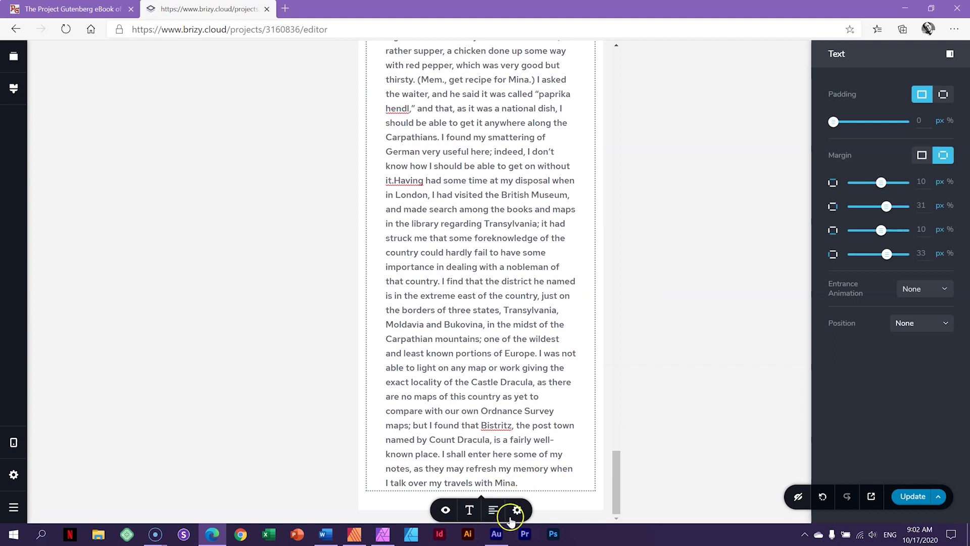
pyautogui.scroll(10, 497, 510)
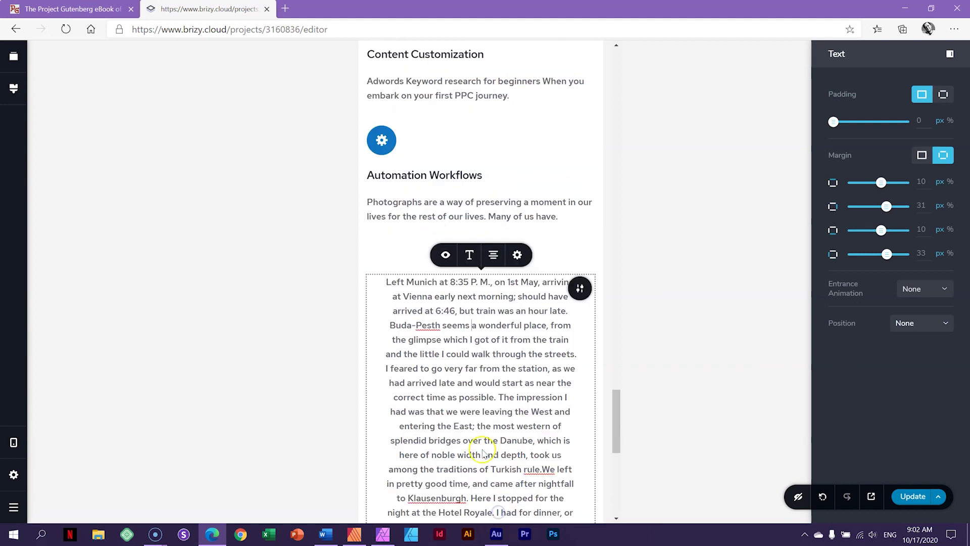
pyautogui.click(491, 255)
pyautogui.click(492, 257)
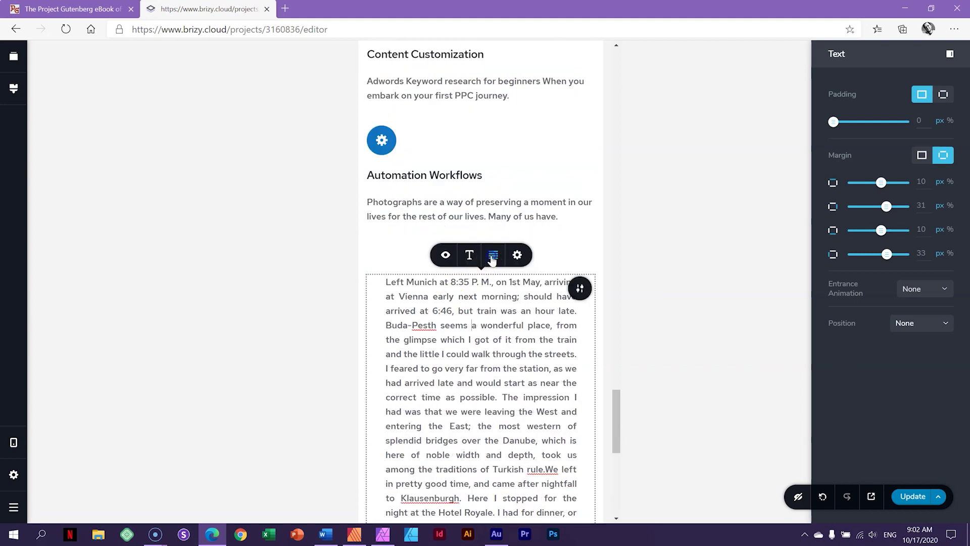
pyautogui.click(492, 257)
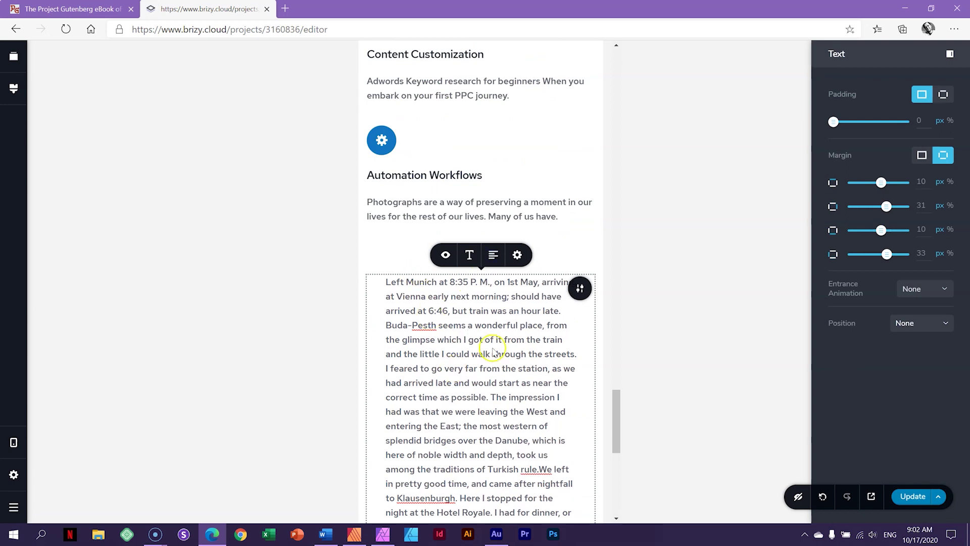
pyautogui.click(14, 442)
pyautogui.click(54, 402)
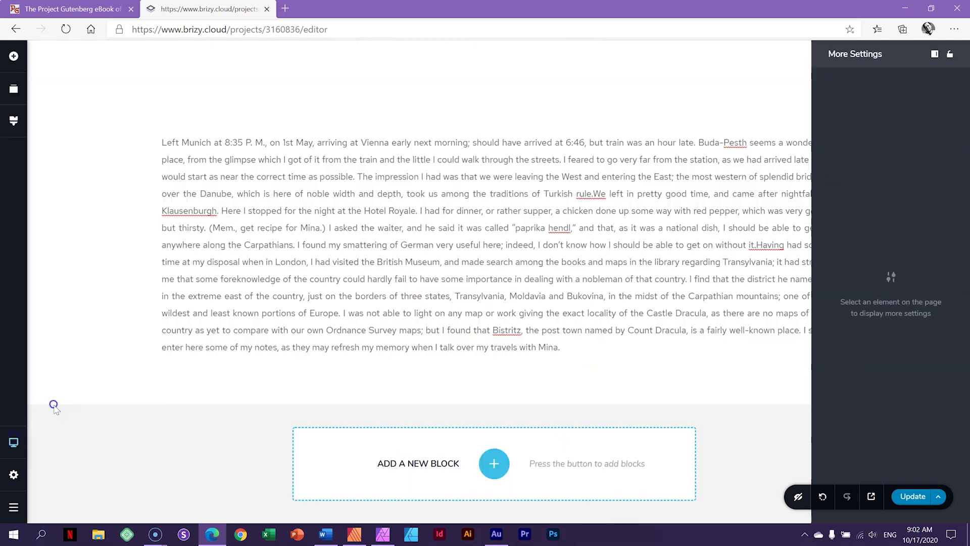